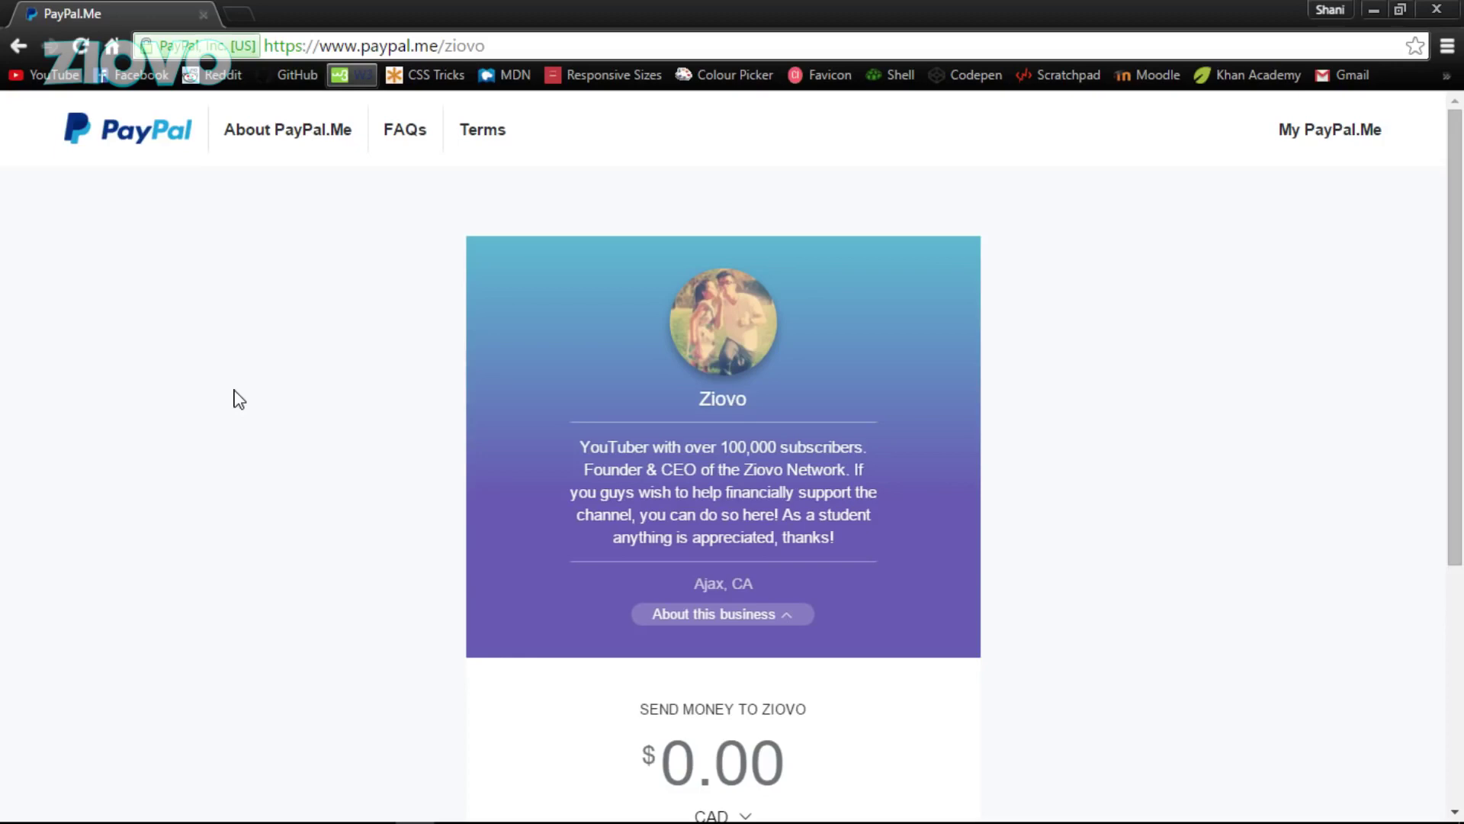
- Look over the Ziovo donation page and its CAD currency list, then go to PayPal's merchant page
scroll(1452, 393, "down", 3)
scroll(1451, 393, "down", 2)
scroll(1451, 392, "up", 5)
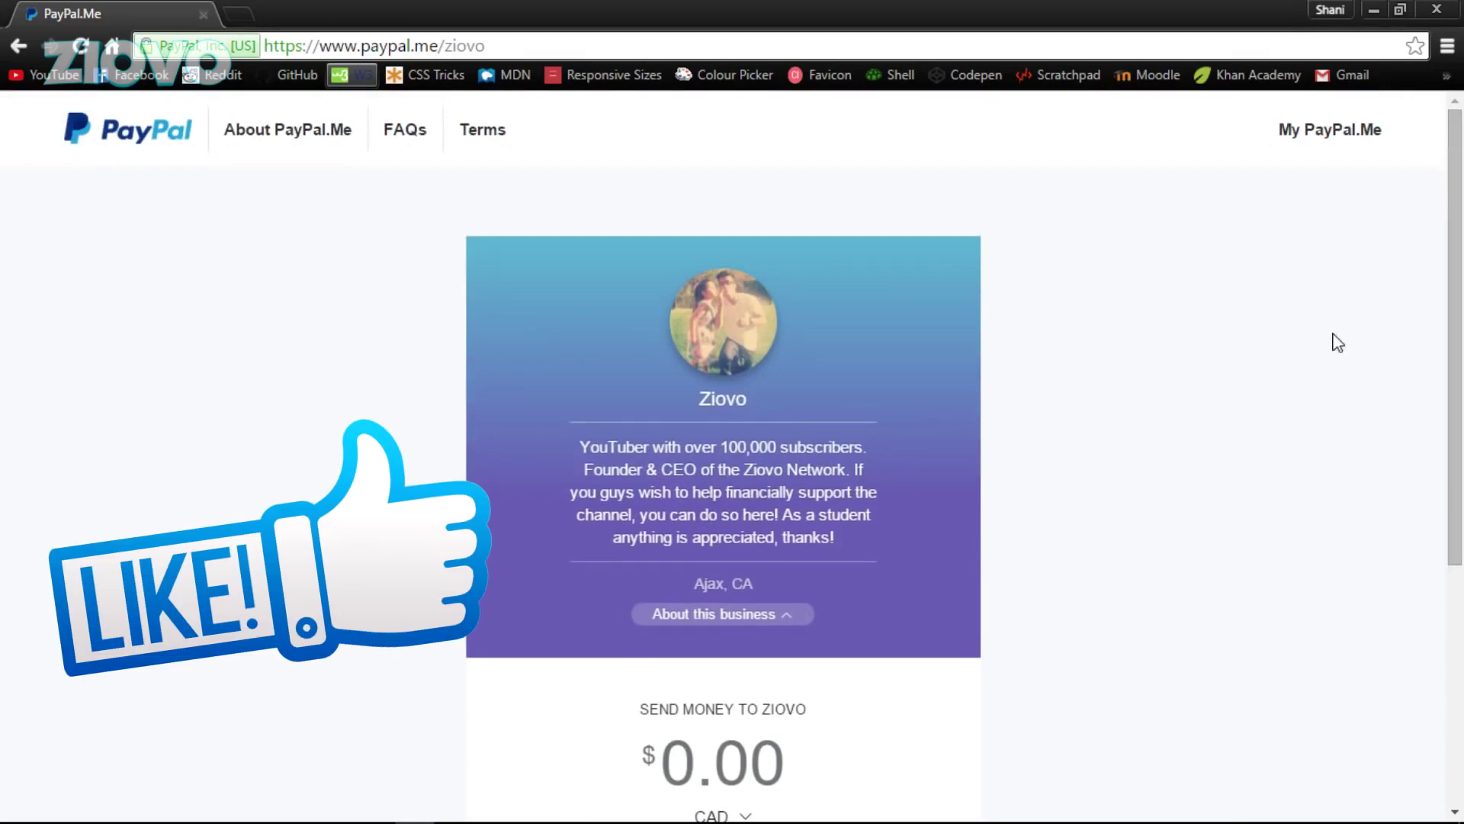
scroll(1454, 317, "down", 2)
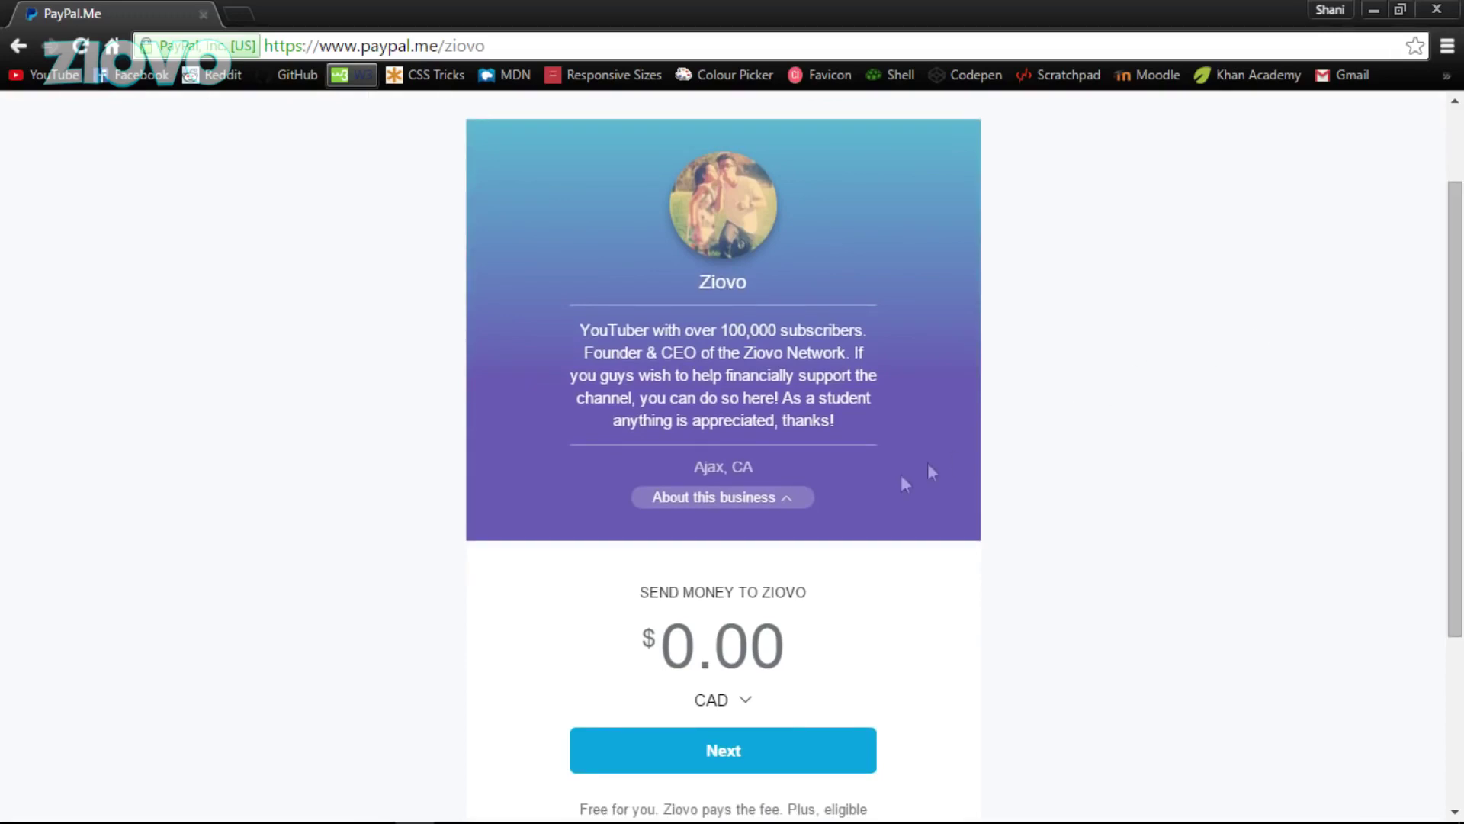
scroll(703, 510, "down", 3)
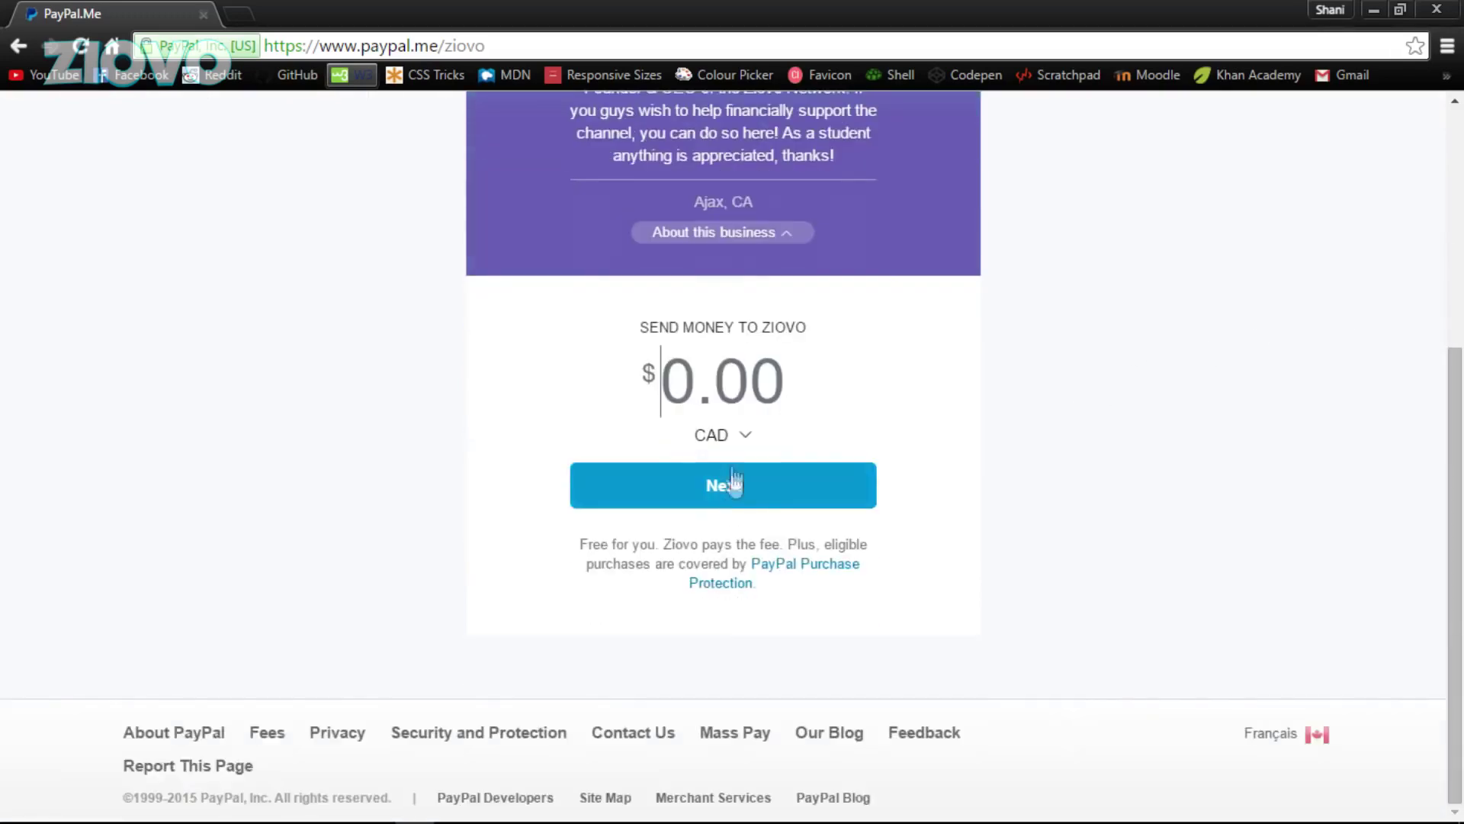
left_click(725, 435)
scroll(1451, 321, "up", 5)
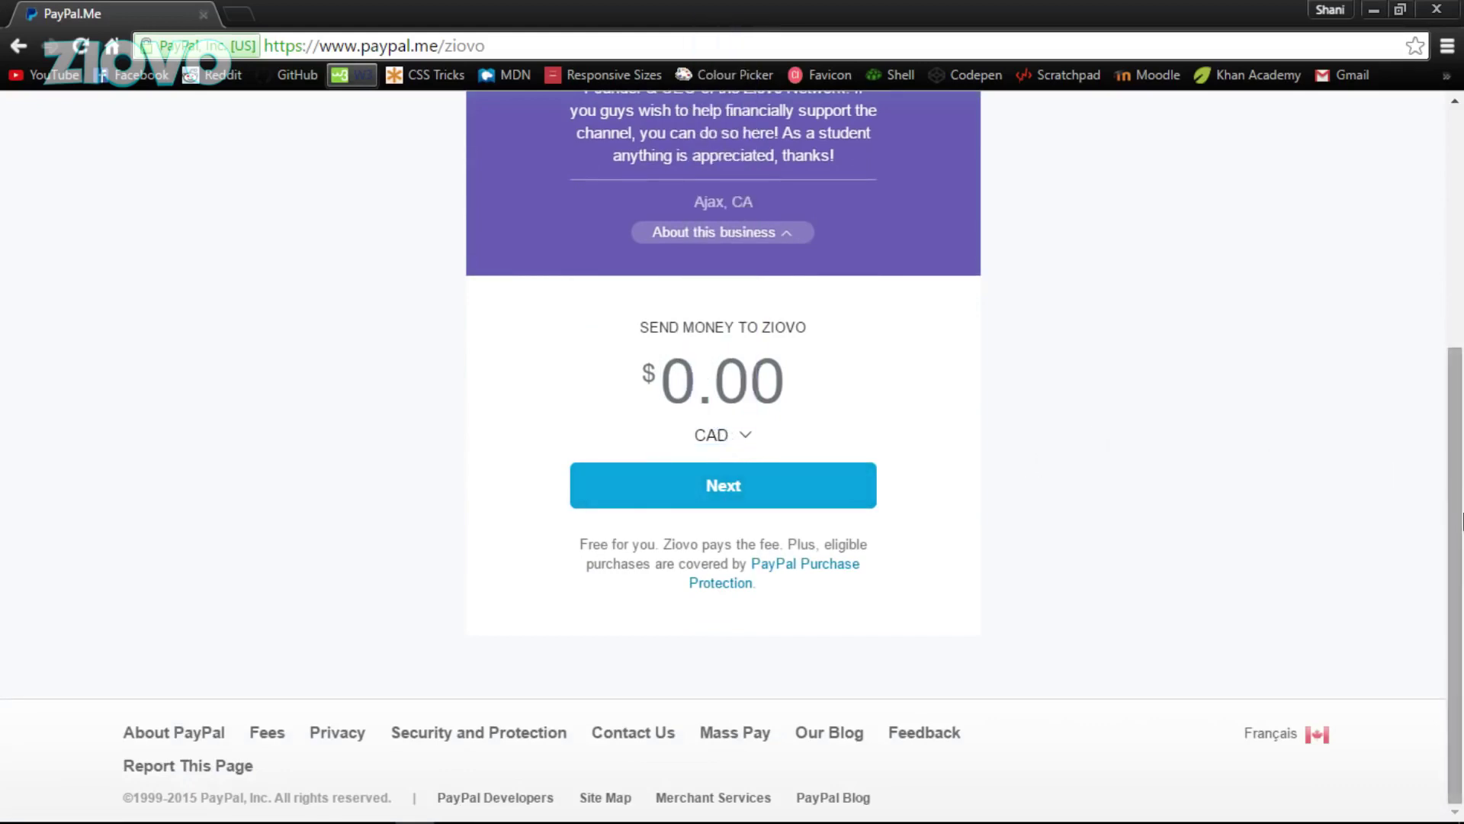
left_click_drag(1451, 320, 1451, 361)
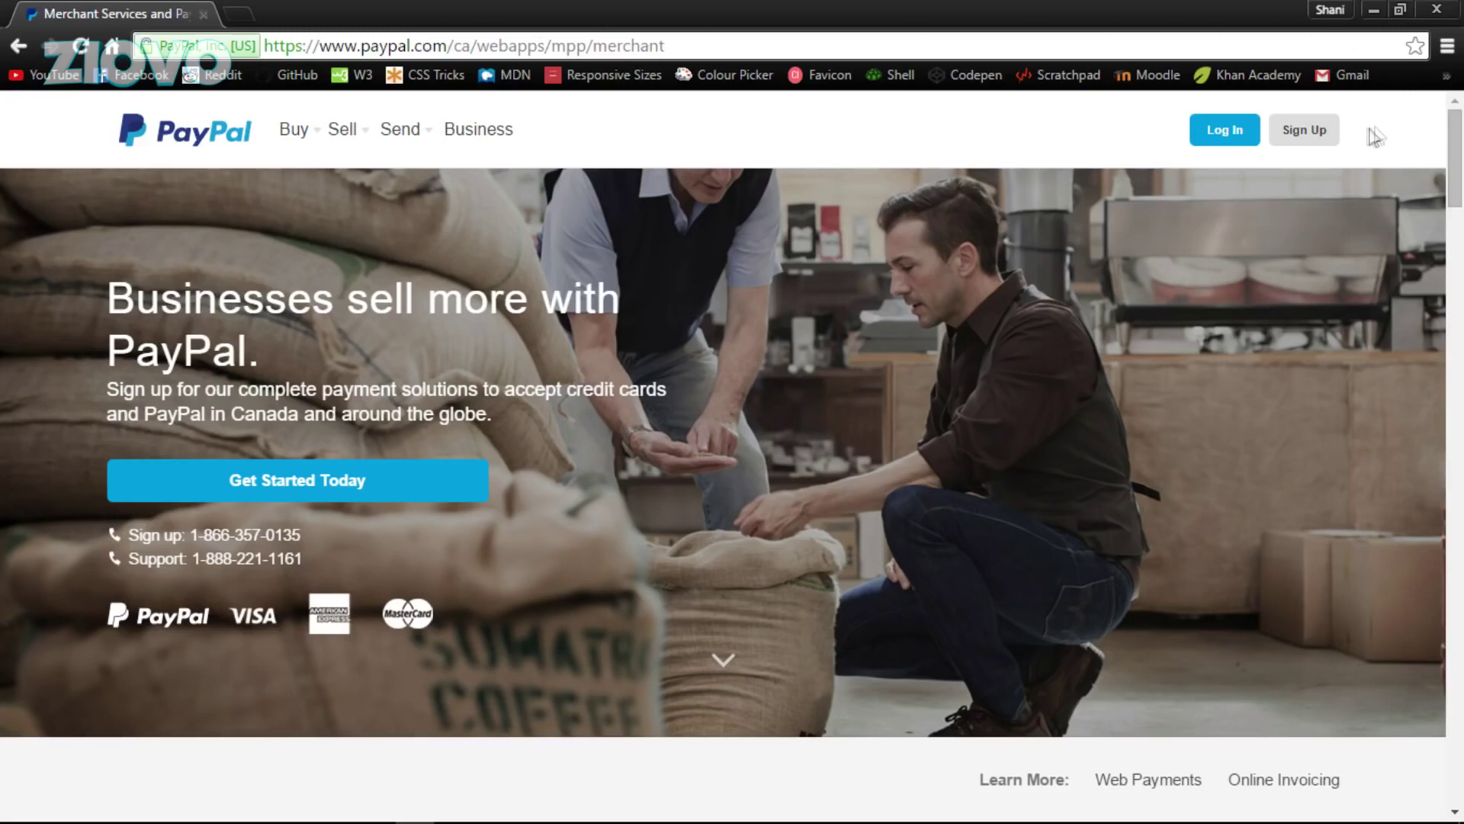
- Start sign-up from the merchant page to reach the Personal or Business account choice
left_click(1326, 144)
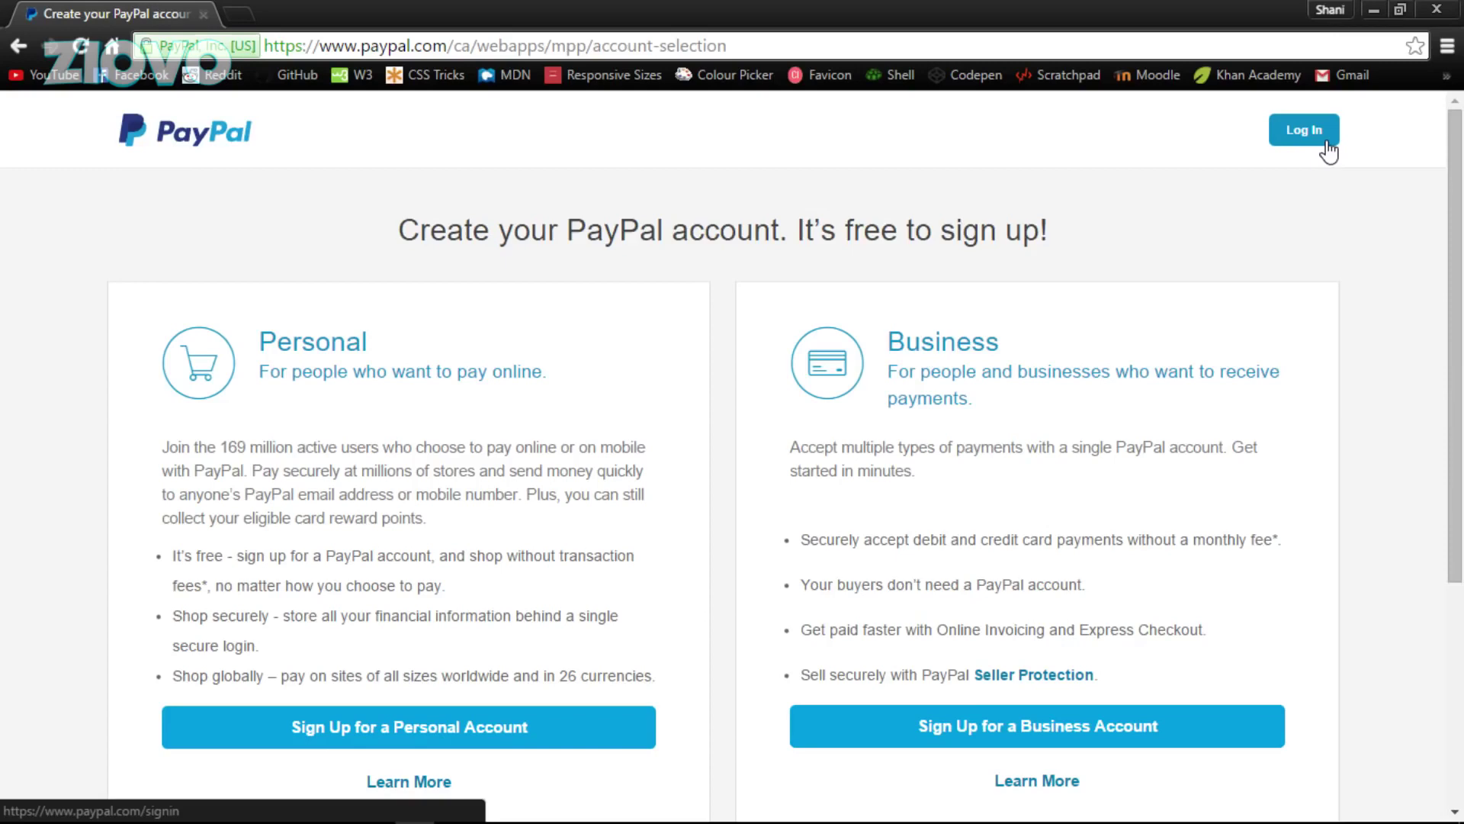
- Choose 'Sign Up for a Business Account' on the Create your PayPal account page
scroll(1457, 294, "down", 1)
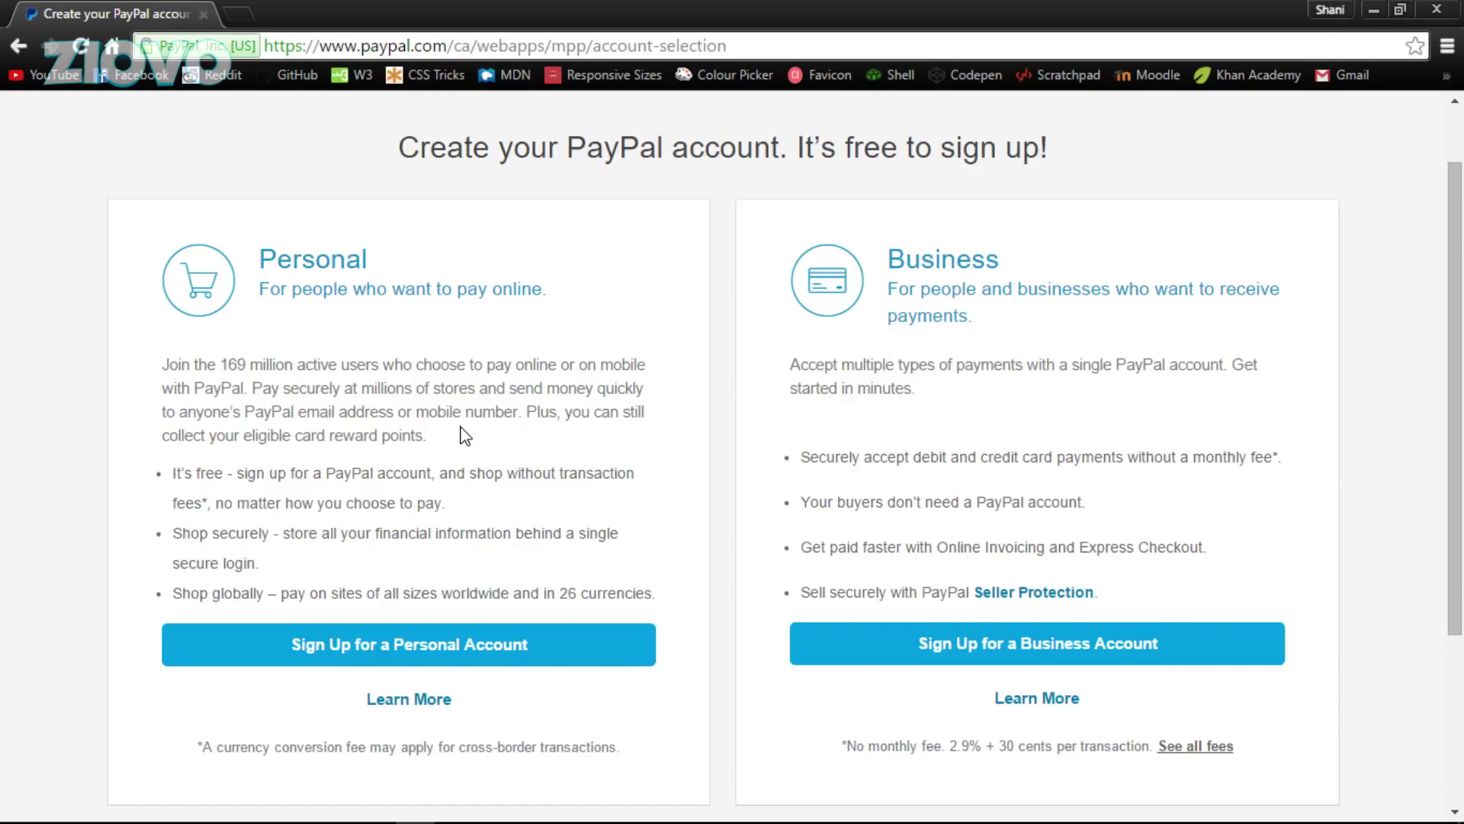
left_click(880, 642)
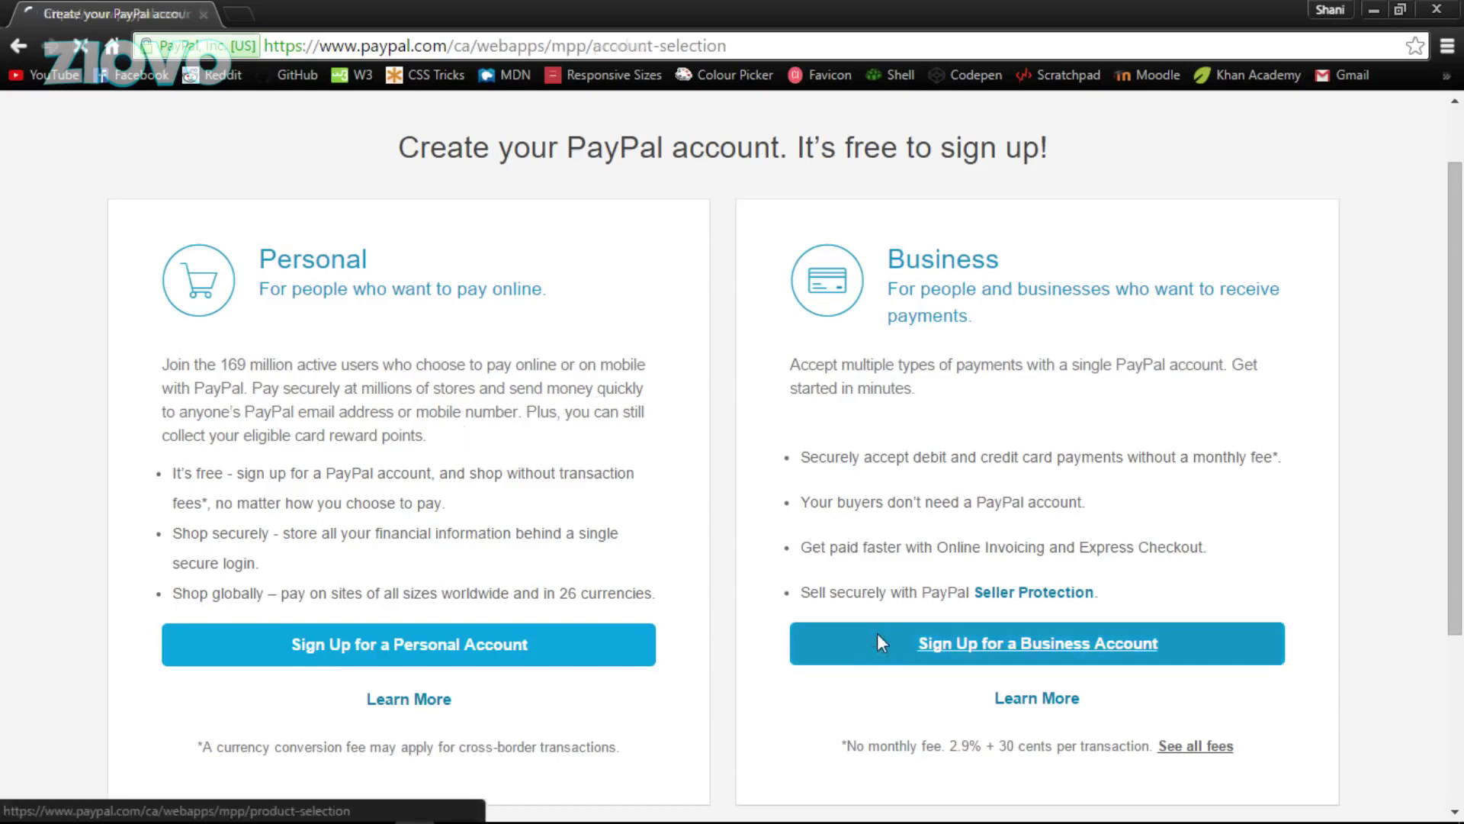
- Pick the Standard account as a Sole proprietorship in digital media, established 08/2014
left_click(589, 573)
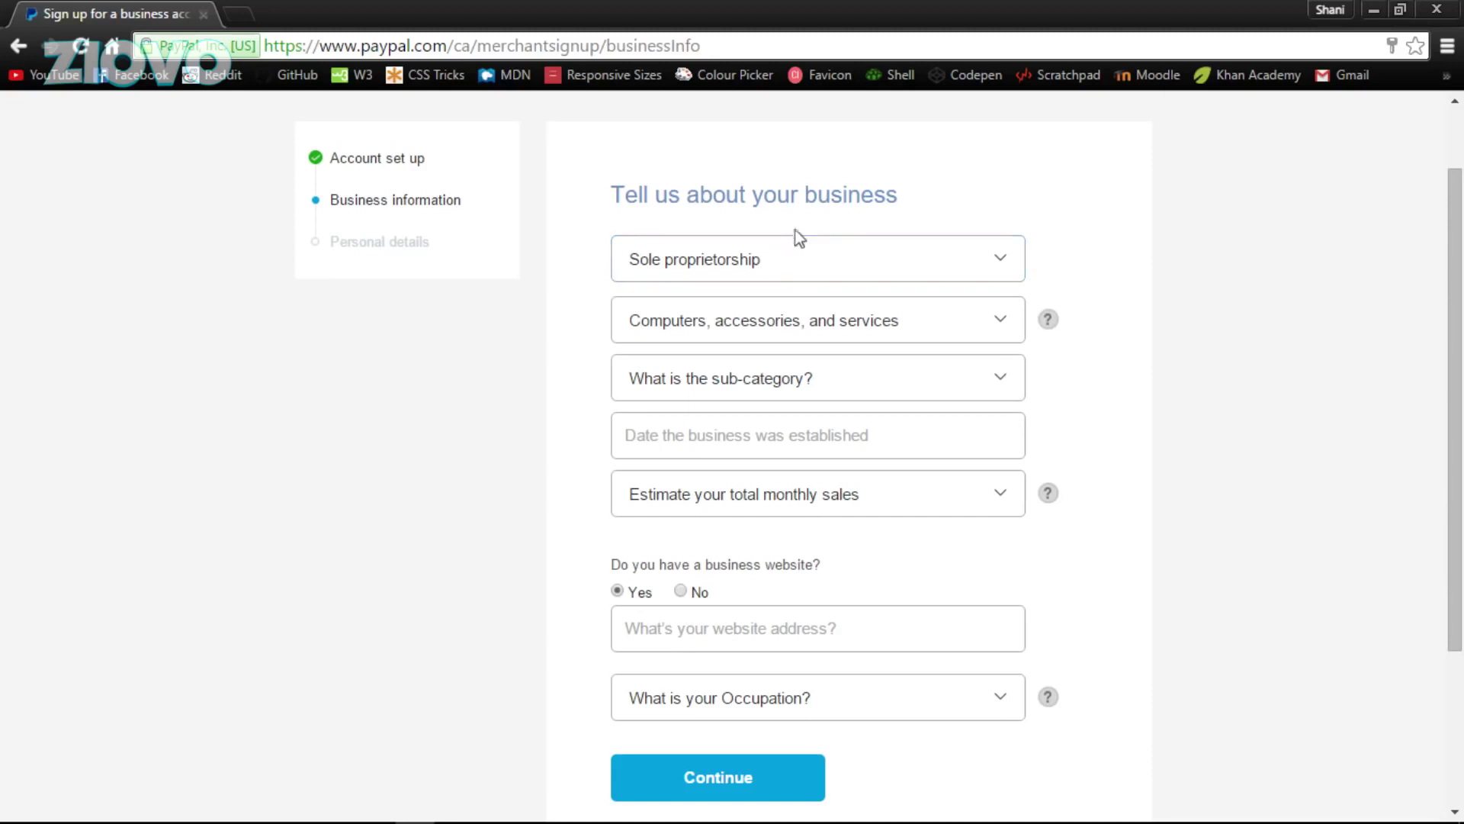
left_click(789, 257)
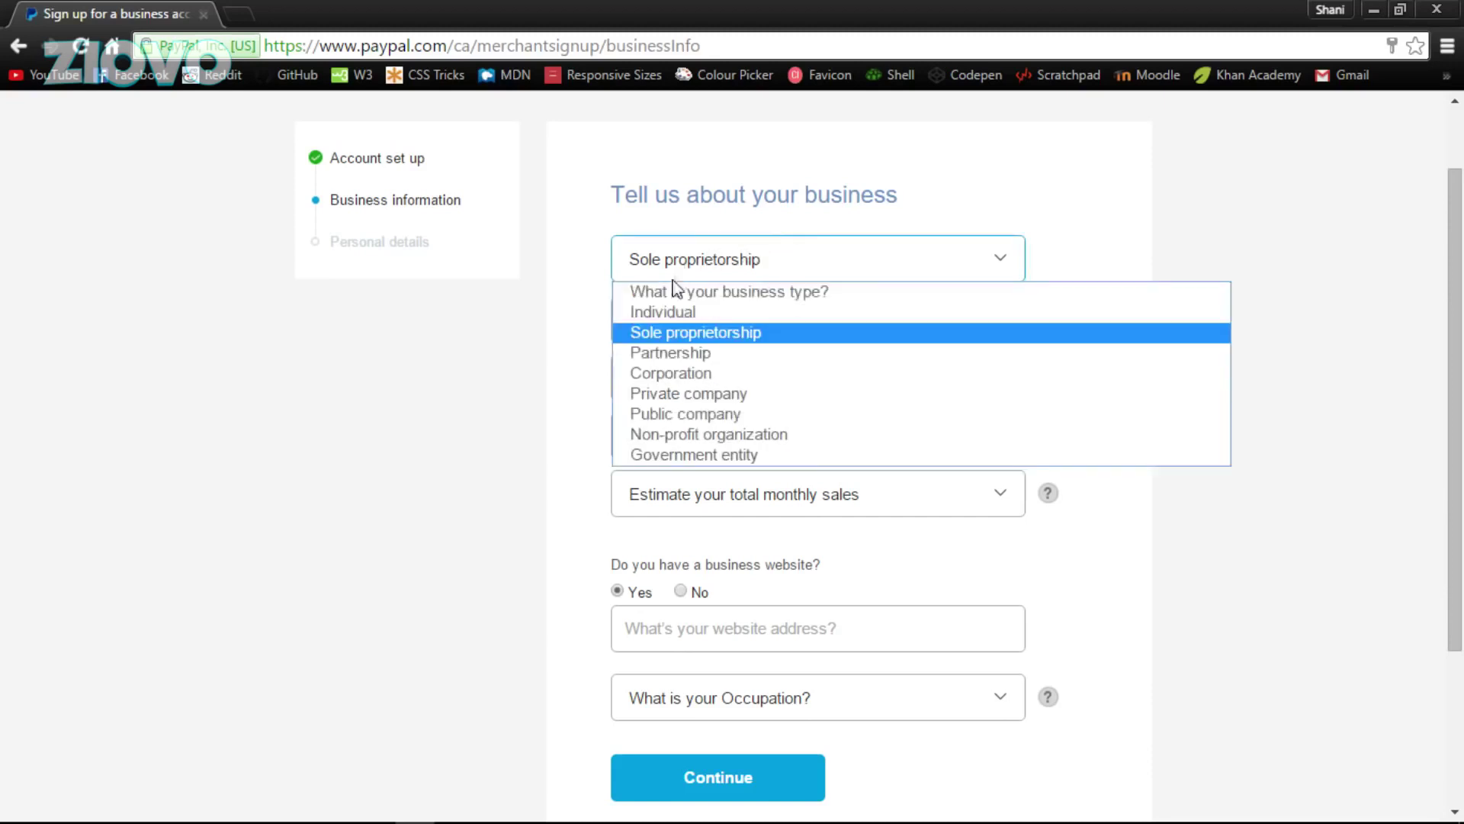
left_click(746, 335)
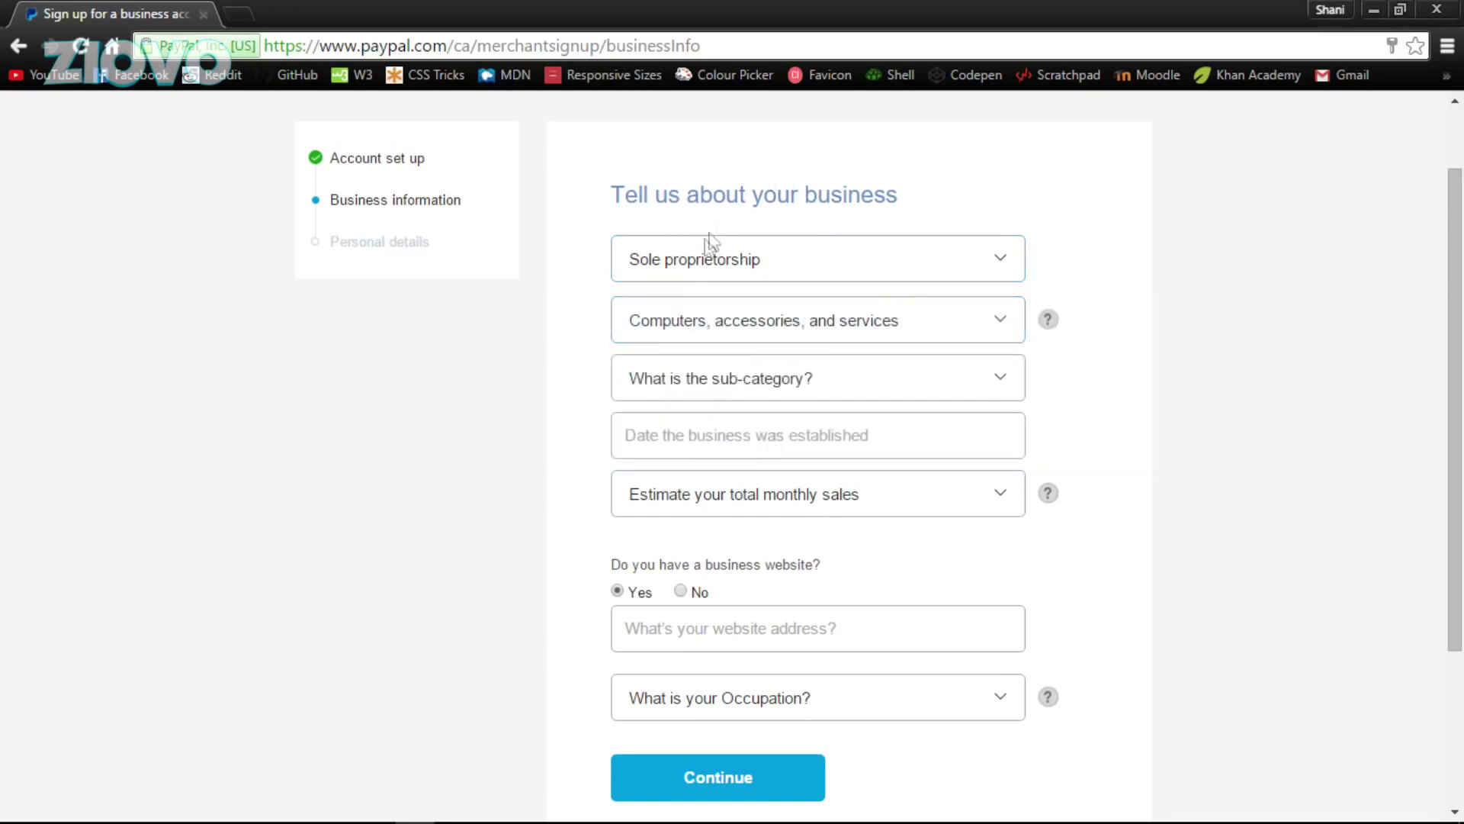
left_click(687, 320)
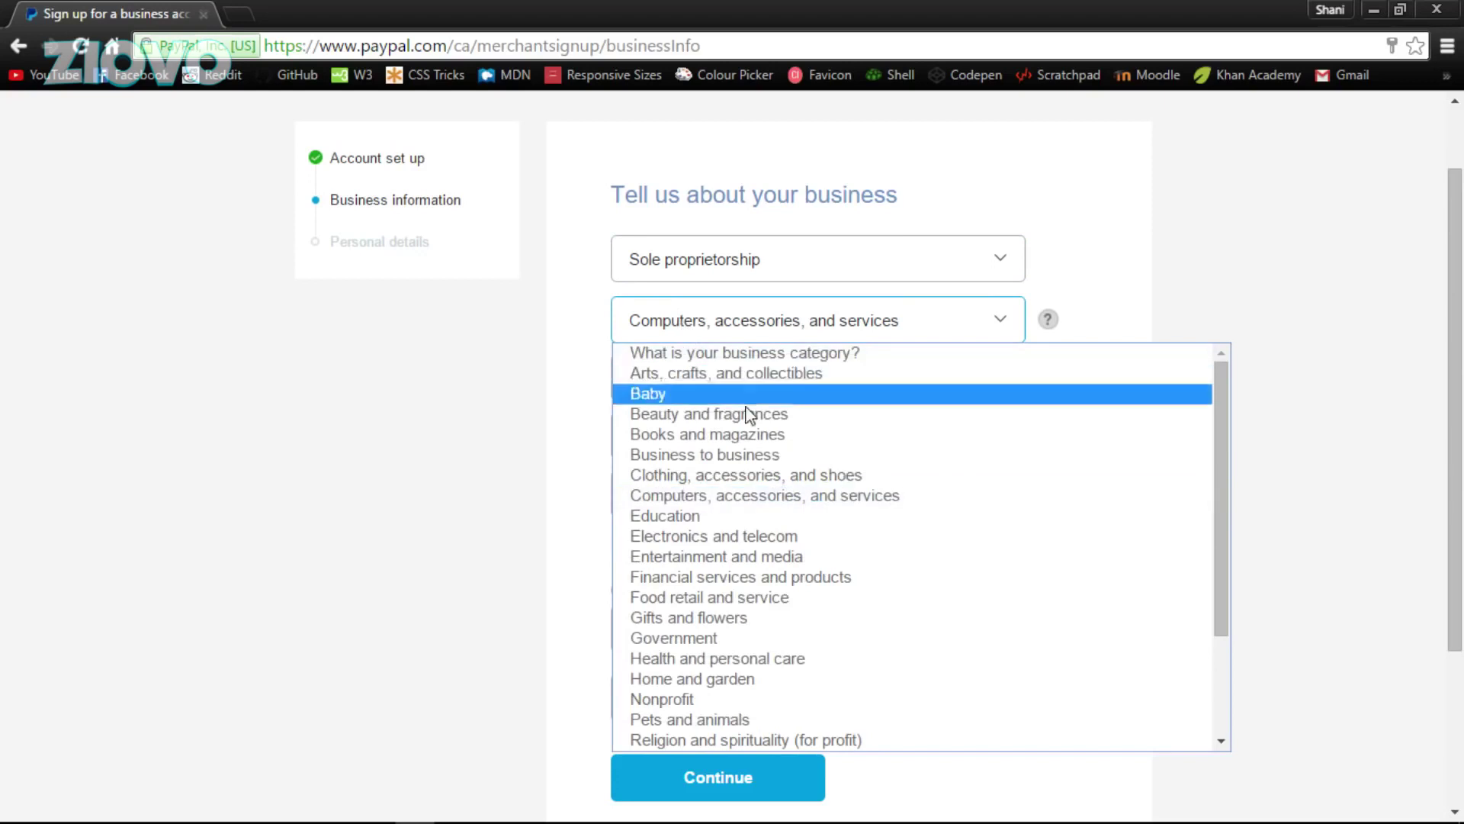
left_click(797, 497)
left_click(771, 379)
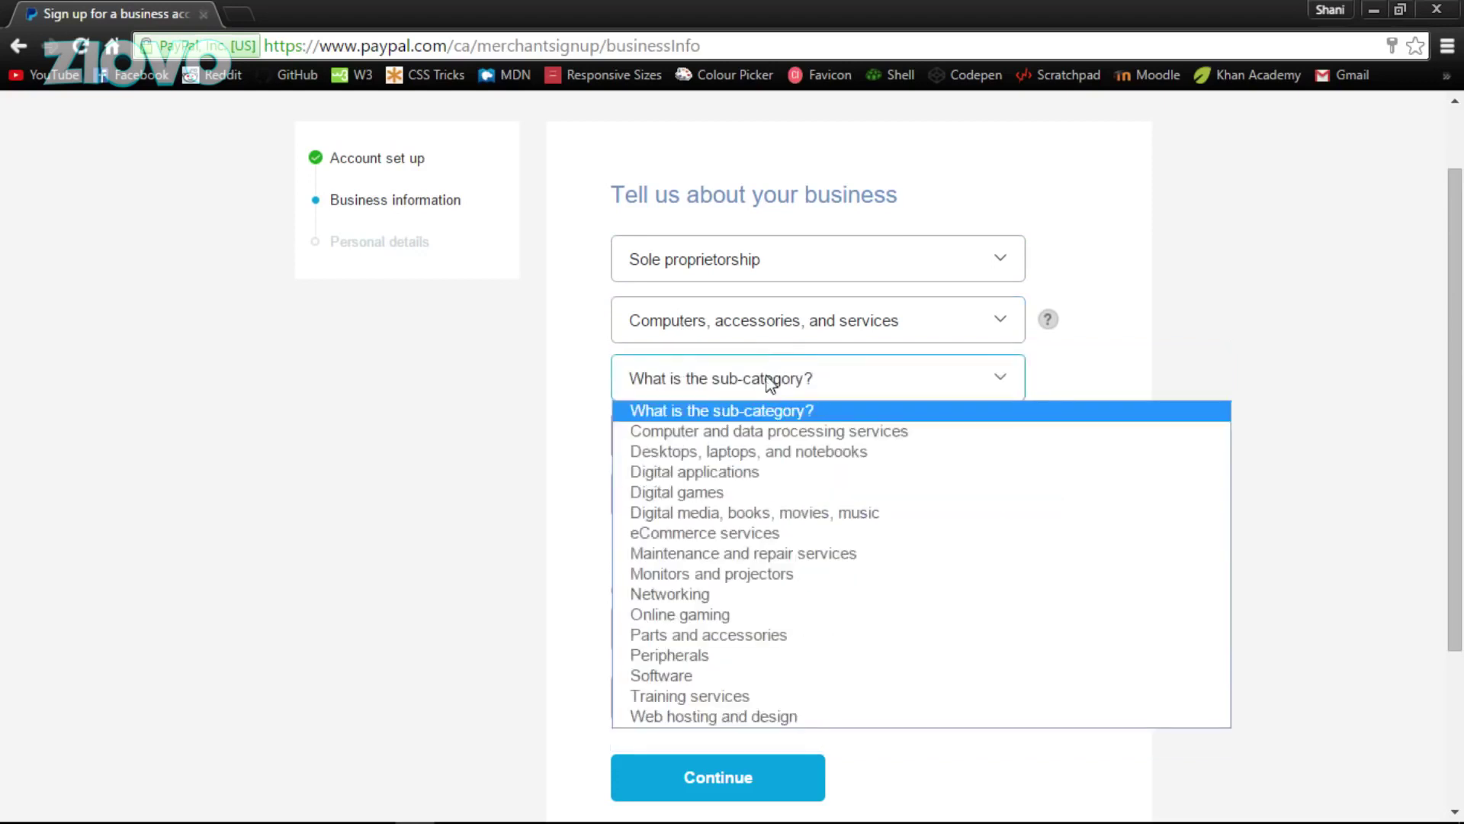
left_click(799, 513)
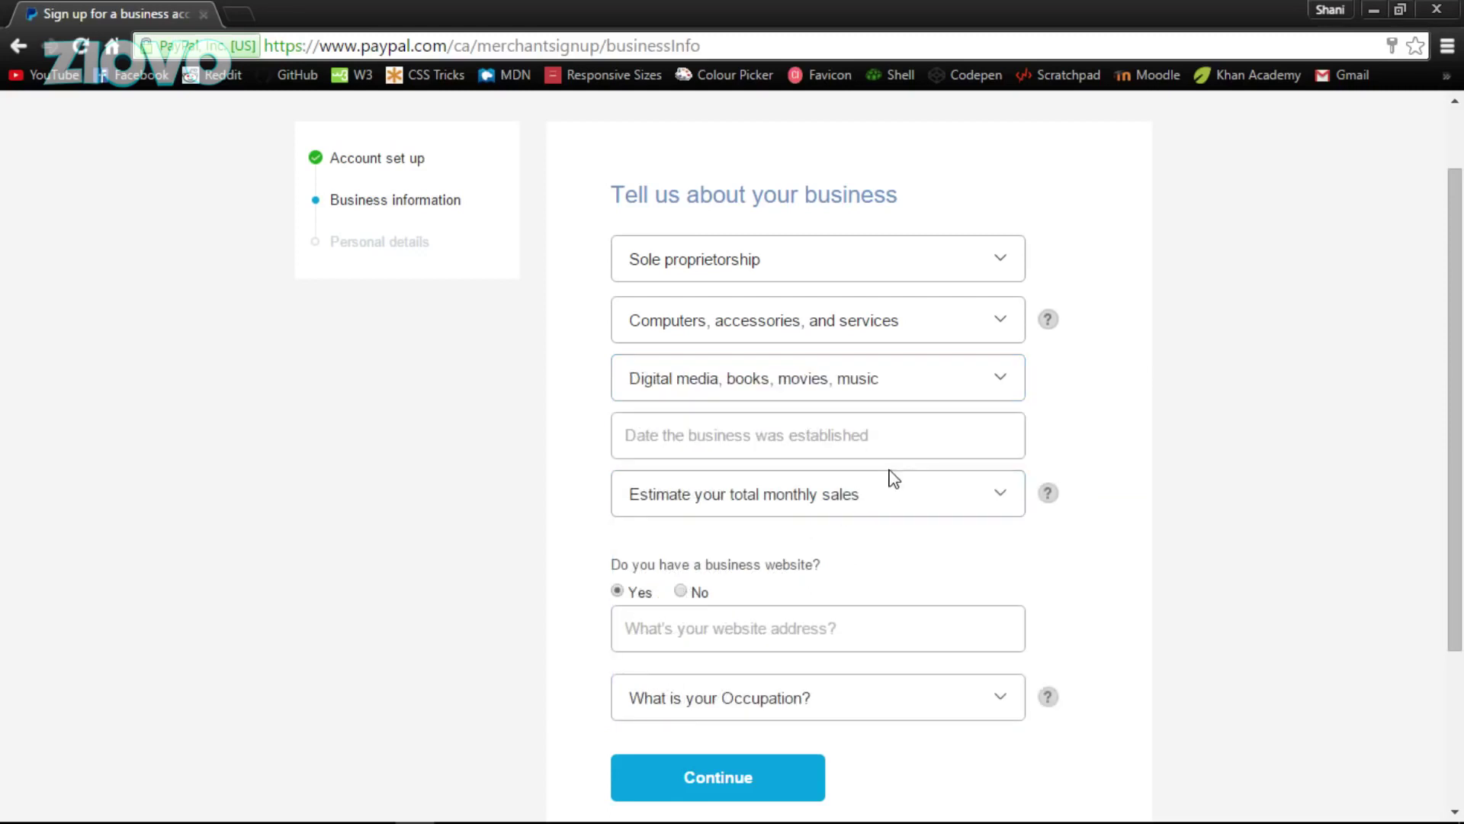
left_click(891, 440)
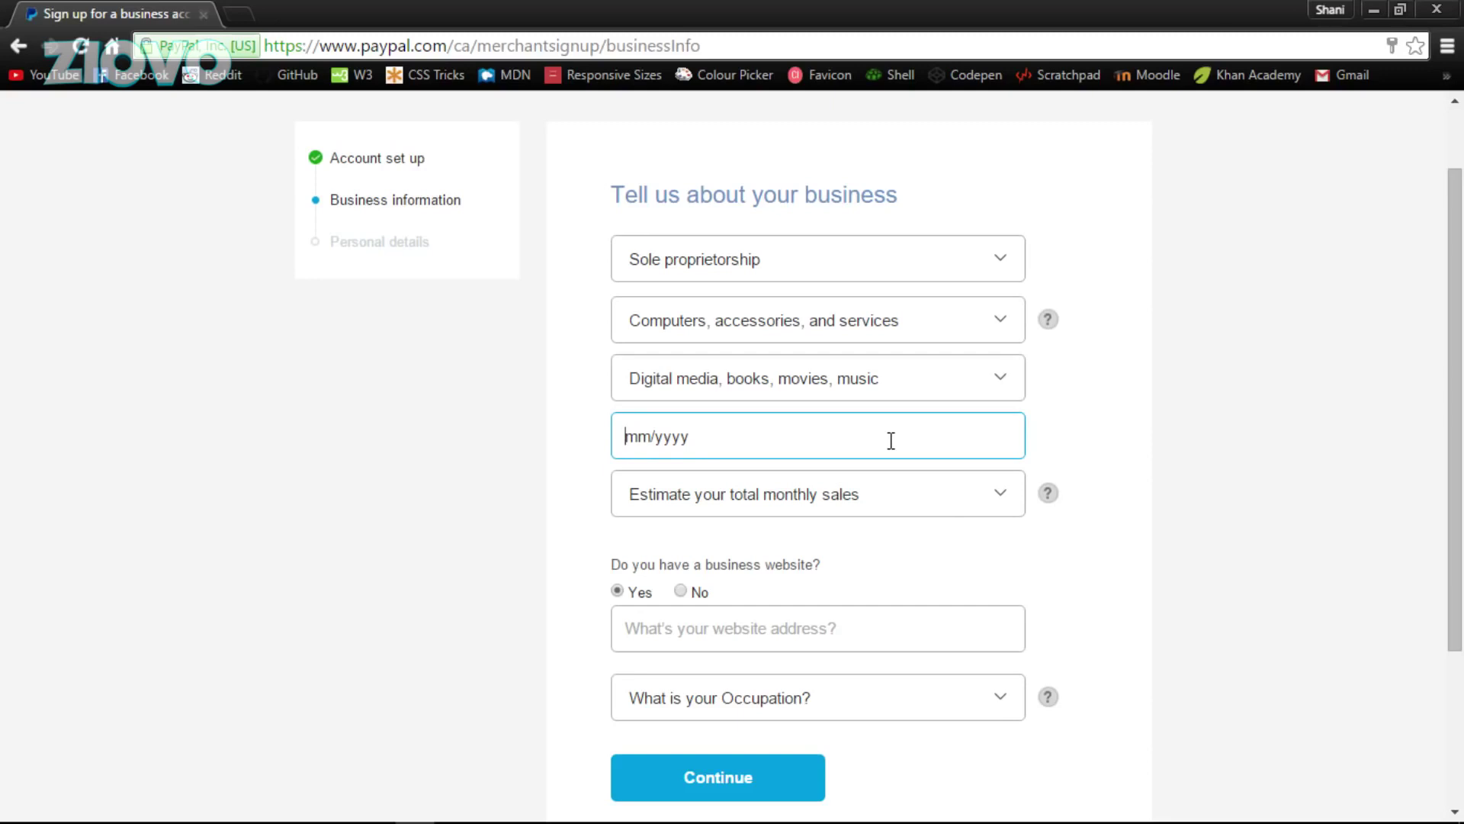
type("08/2014")
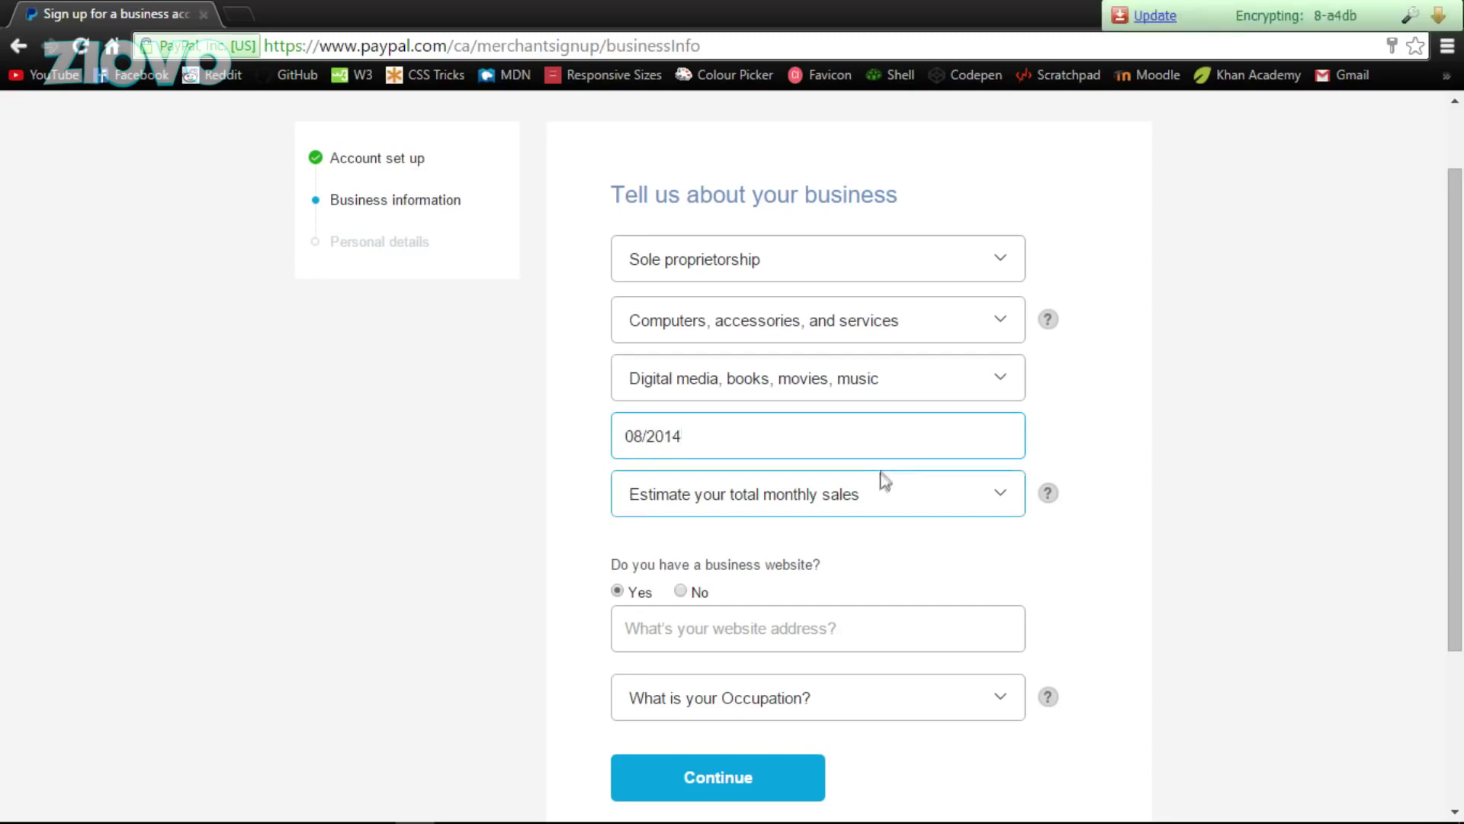
- Set monthly sales to Up to $5,000 CAD, no website, occupation Student, and submit
left_click(879, 482)
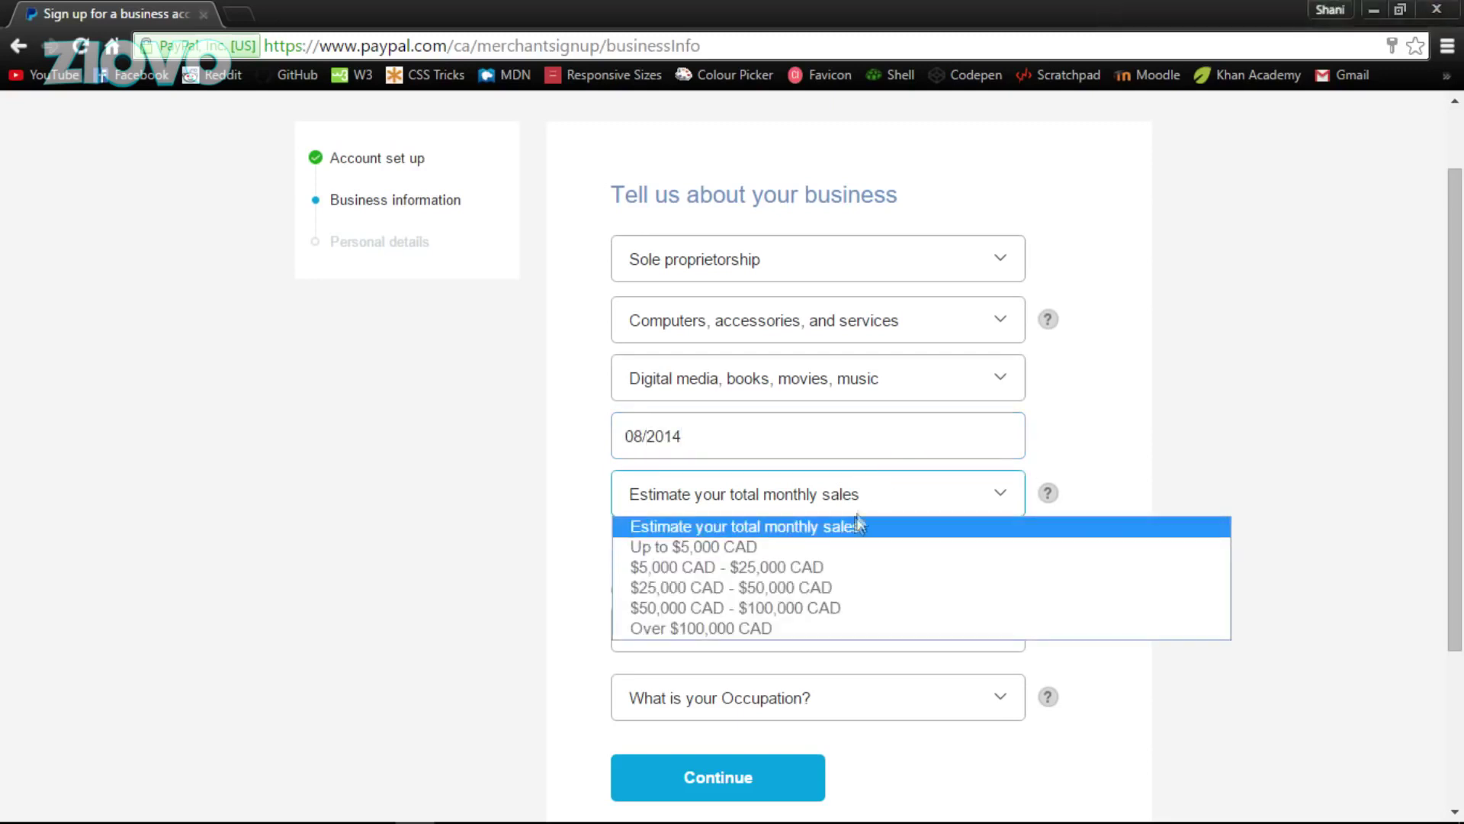
left_click(843, 546)
scroll(537, 419, "down", 3)
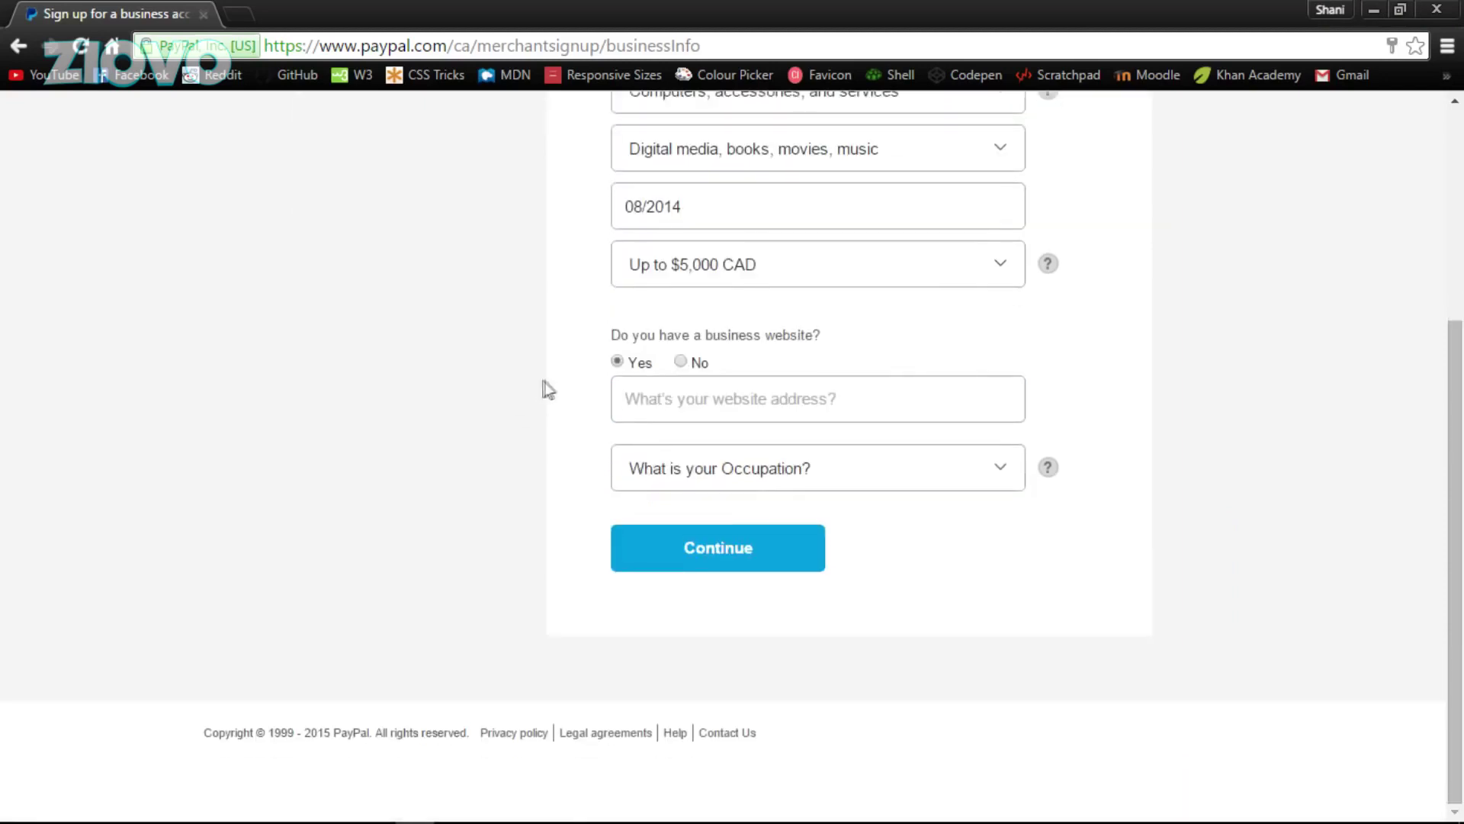
left_click(681, 363)
left_click(693, 467)
scroll(773, 288, "down", 2)
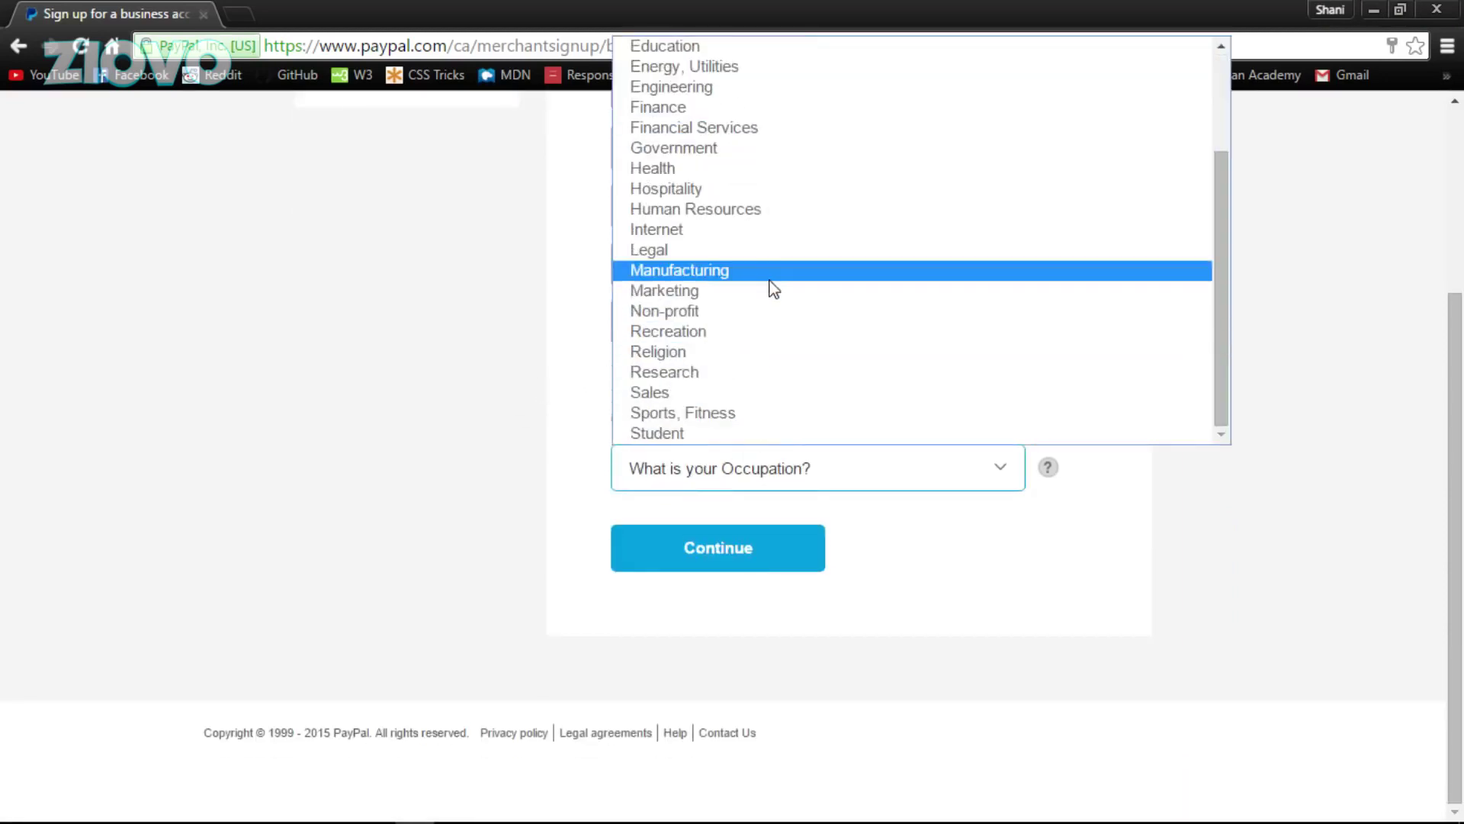
left_click(748, 433)
left_click(762, 547)
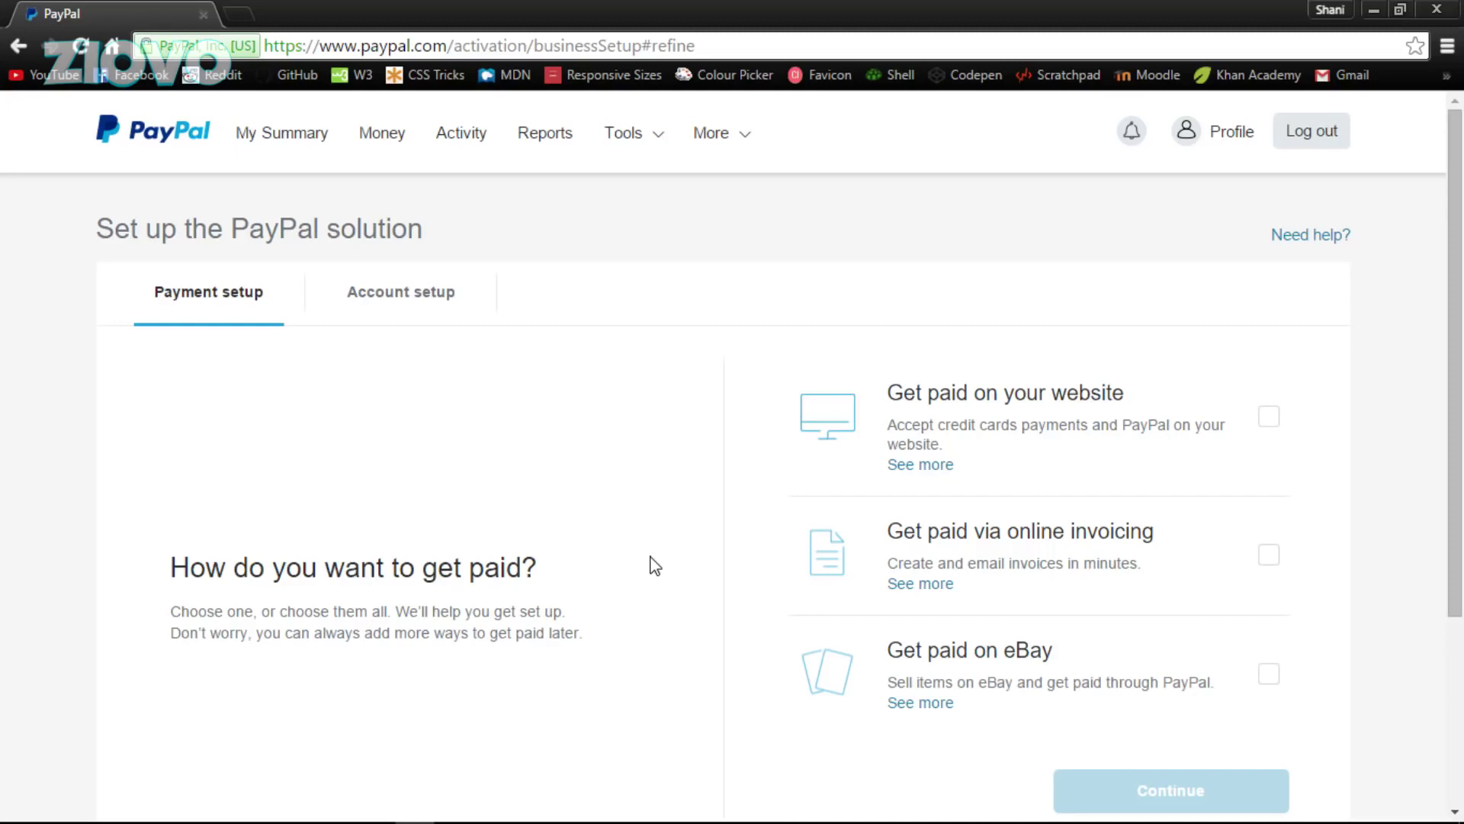
- Choose 'Get paid on your website', continue, and view the Account setup checklist
scroll(610, 526, "down", 3)
scroll(428, 443, "up", 2)
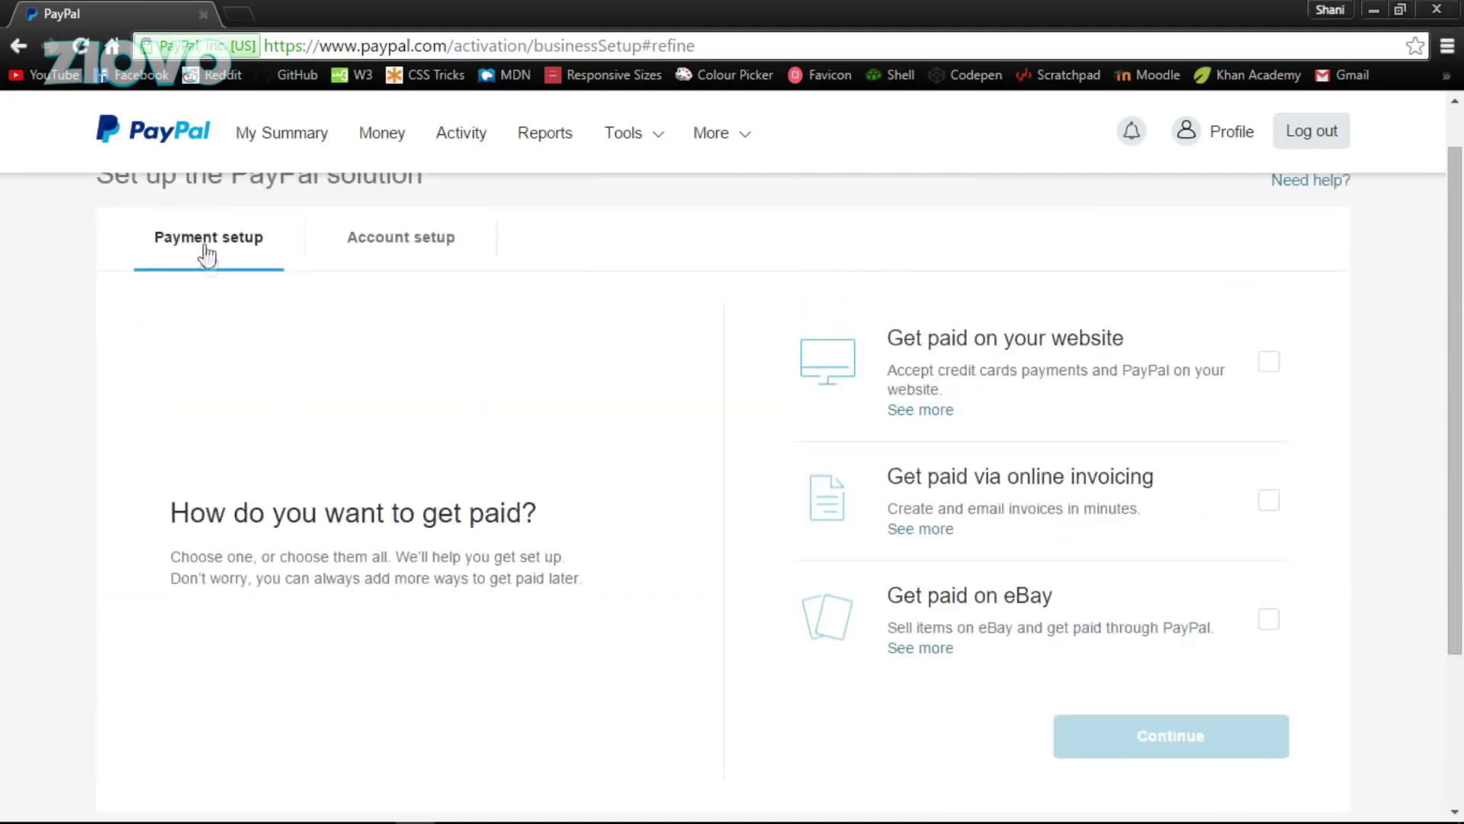
scroll(799, 398, "down", 2)
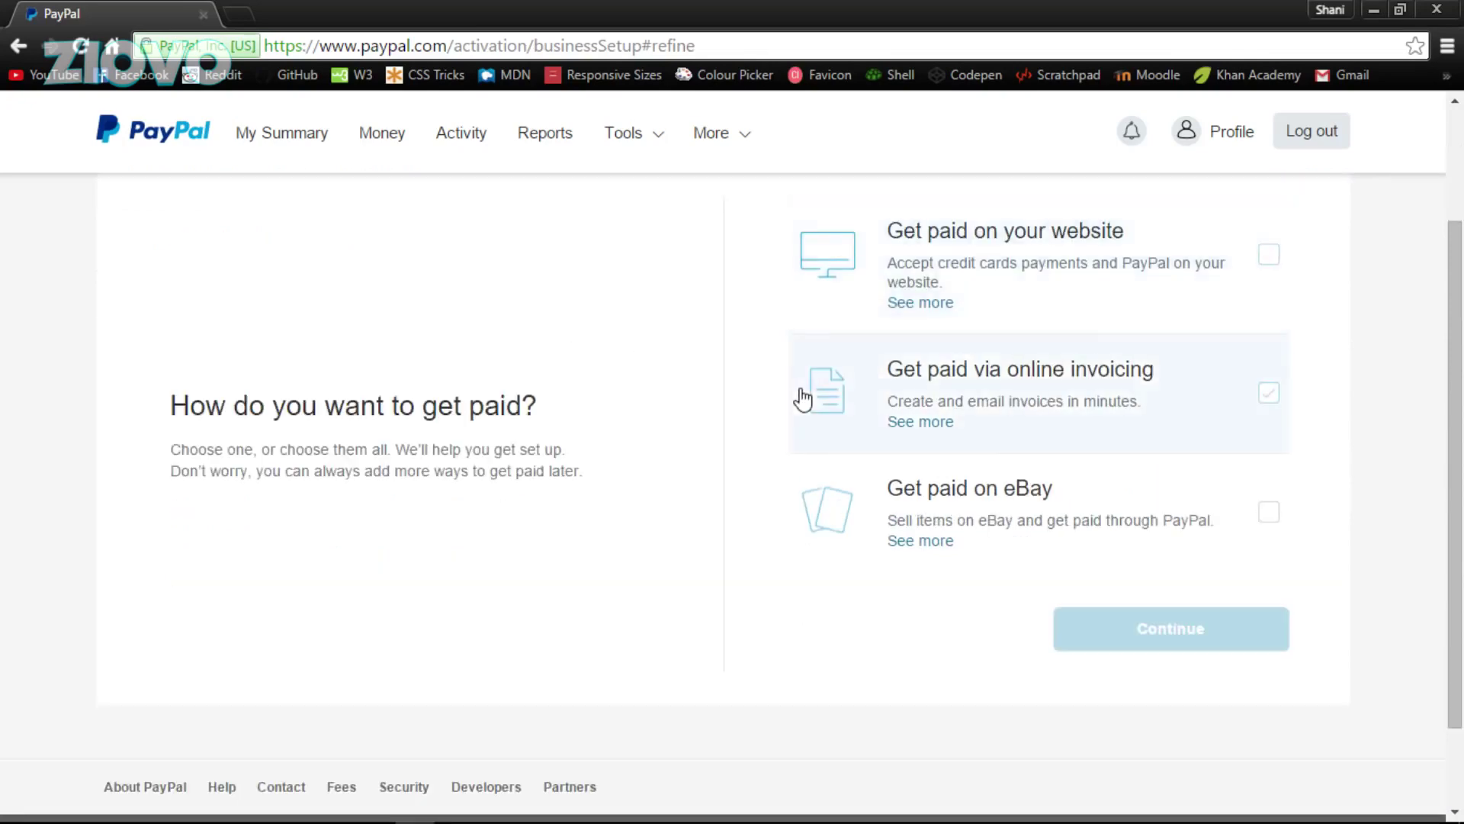
scroll(797, 398, "up", 2)
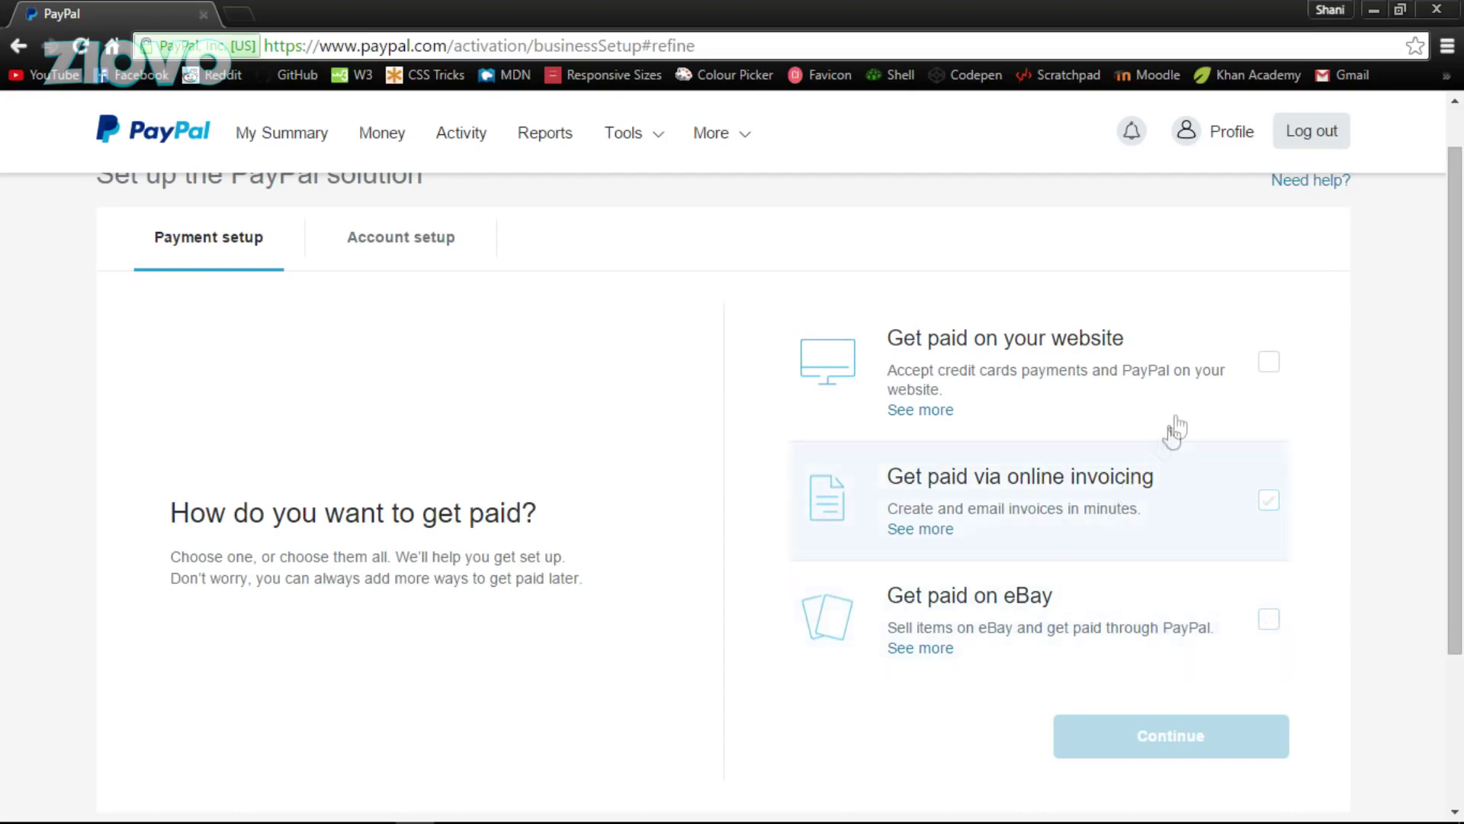
left_click(1207, 379)
scroll(1207, 379, "down", 3)
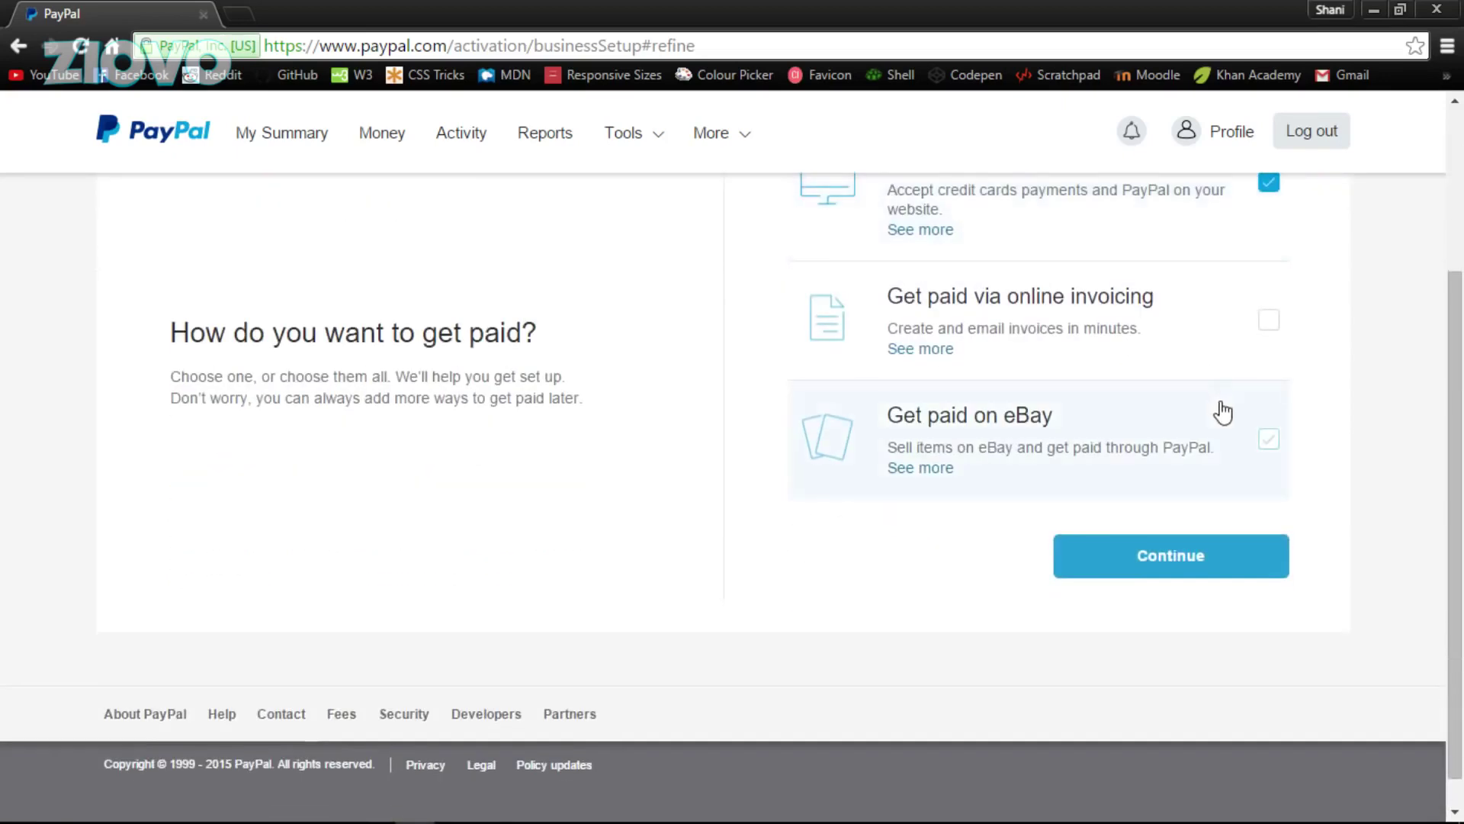
left_click(1222, 571)
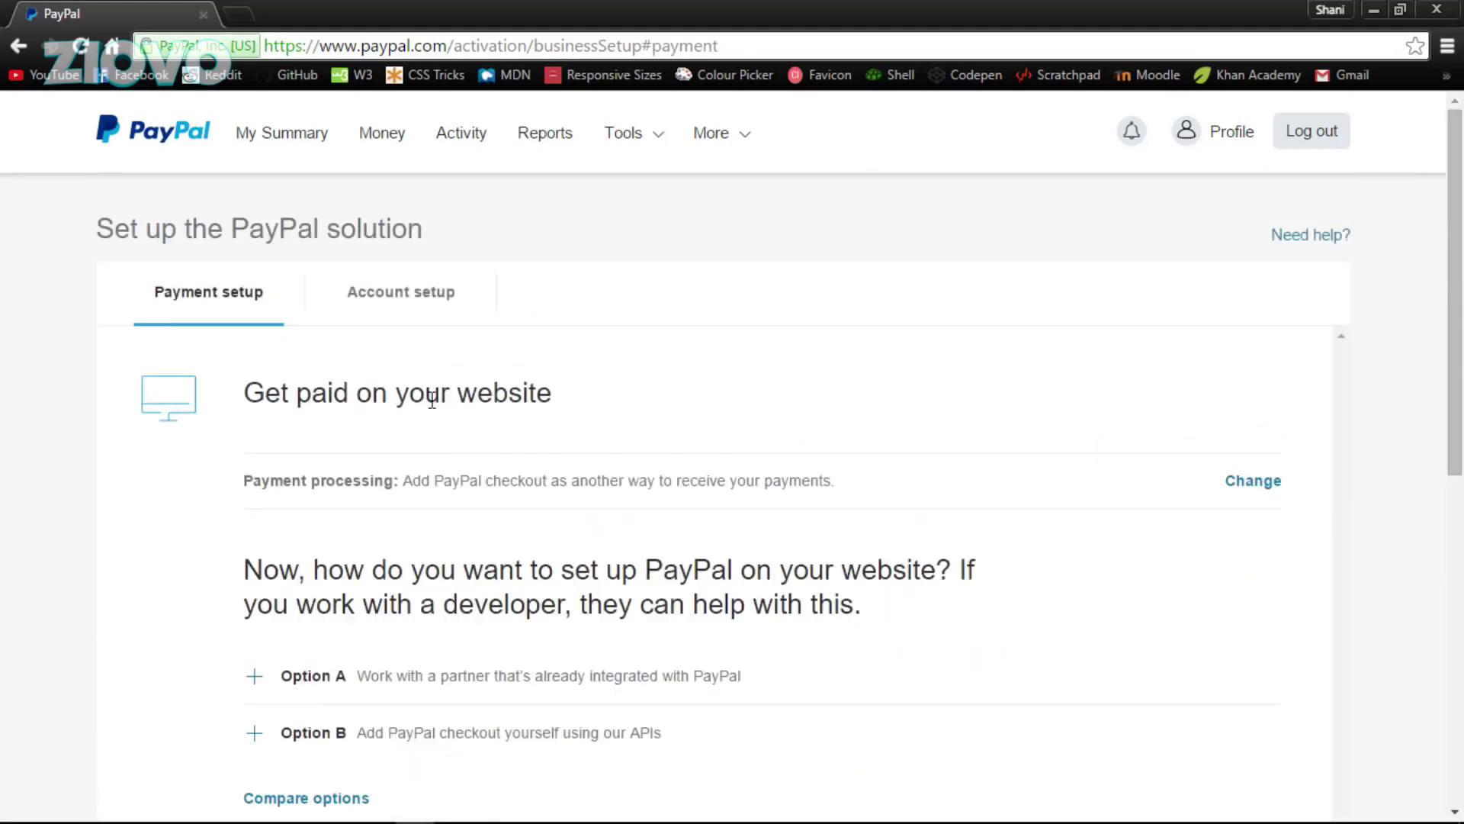
left_click(435, 305)
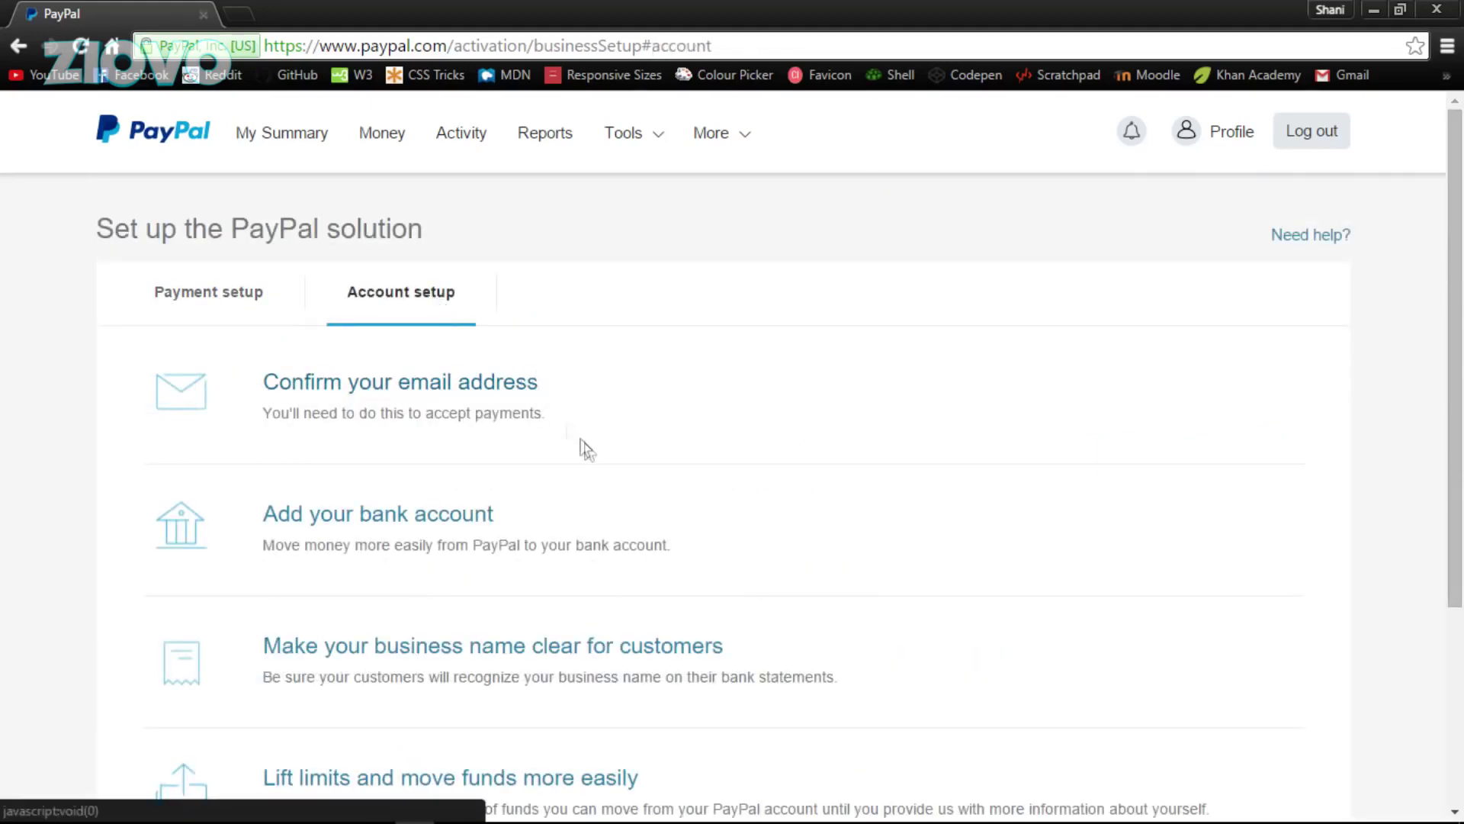
scroll(582, 447, "down", 3)
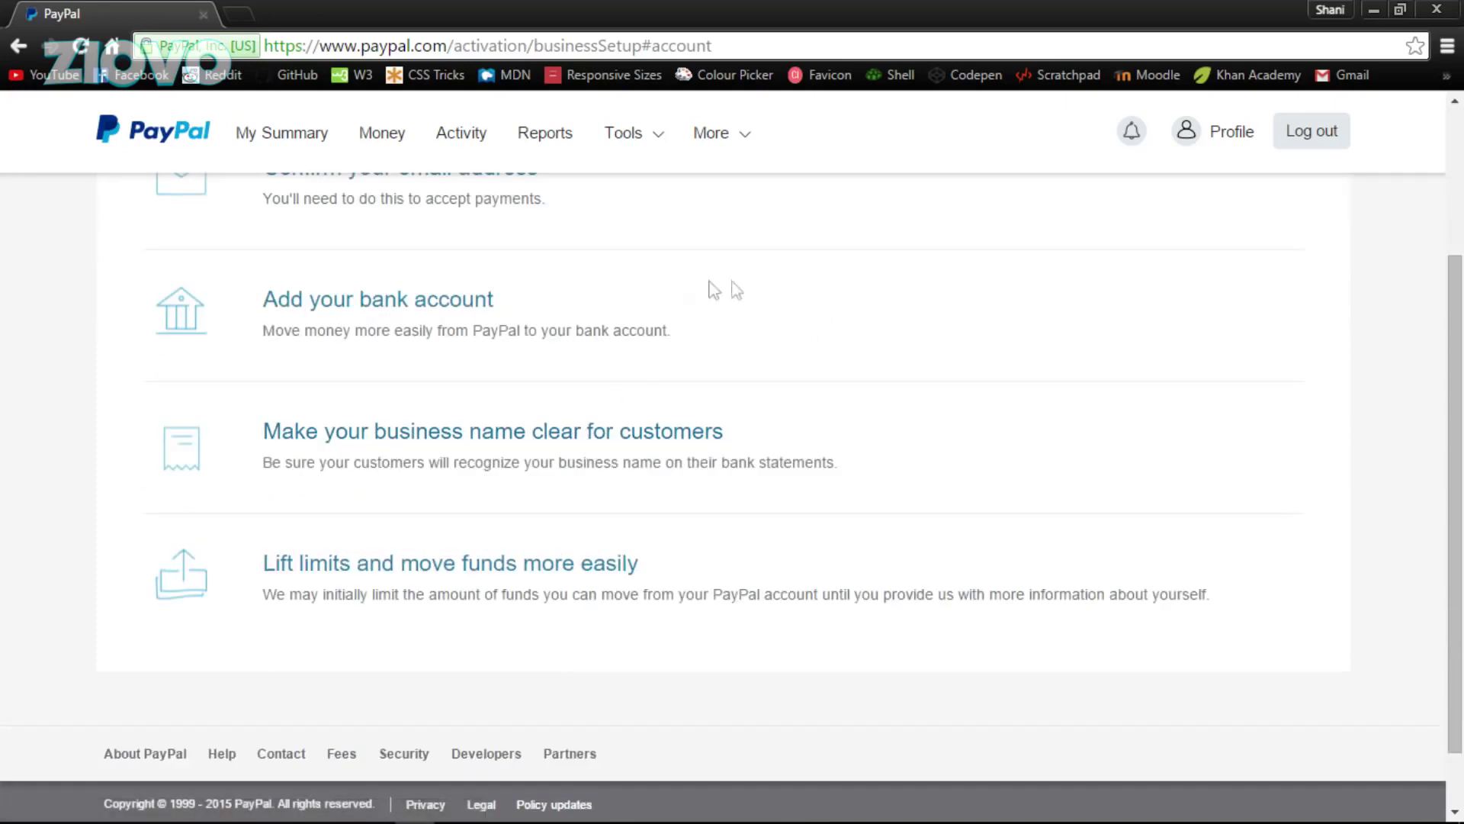
- Replace the standard business name with ZIOVO TV, adjust the long version, and confirm it
left_click(588, 435)
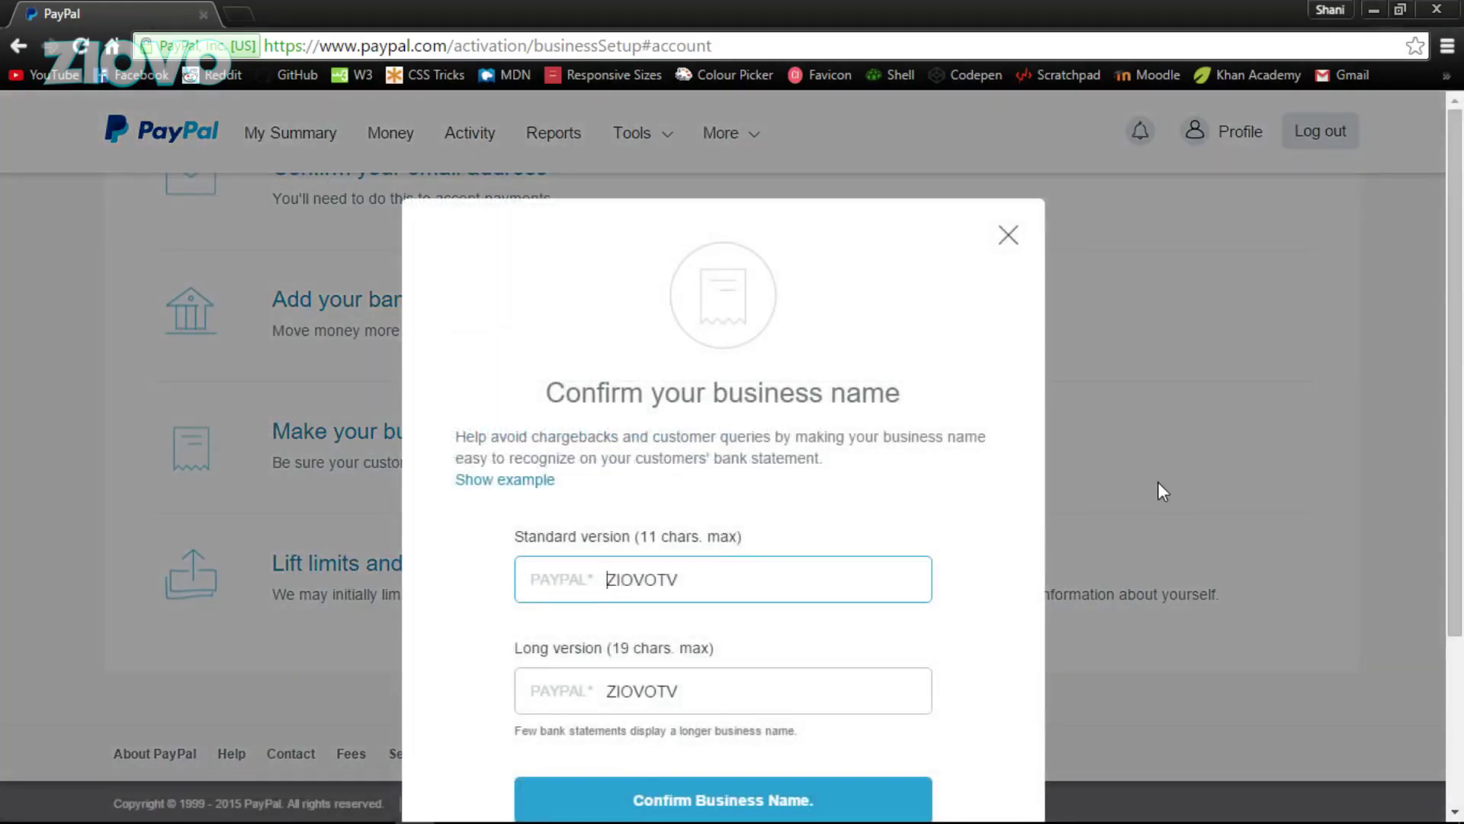
left_click_drag(842, 580, 446, 603)
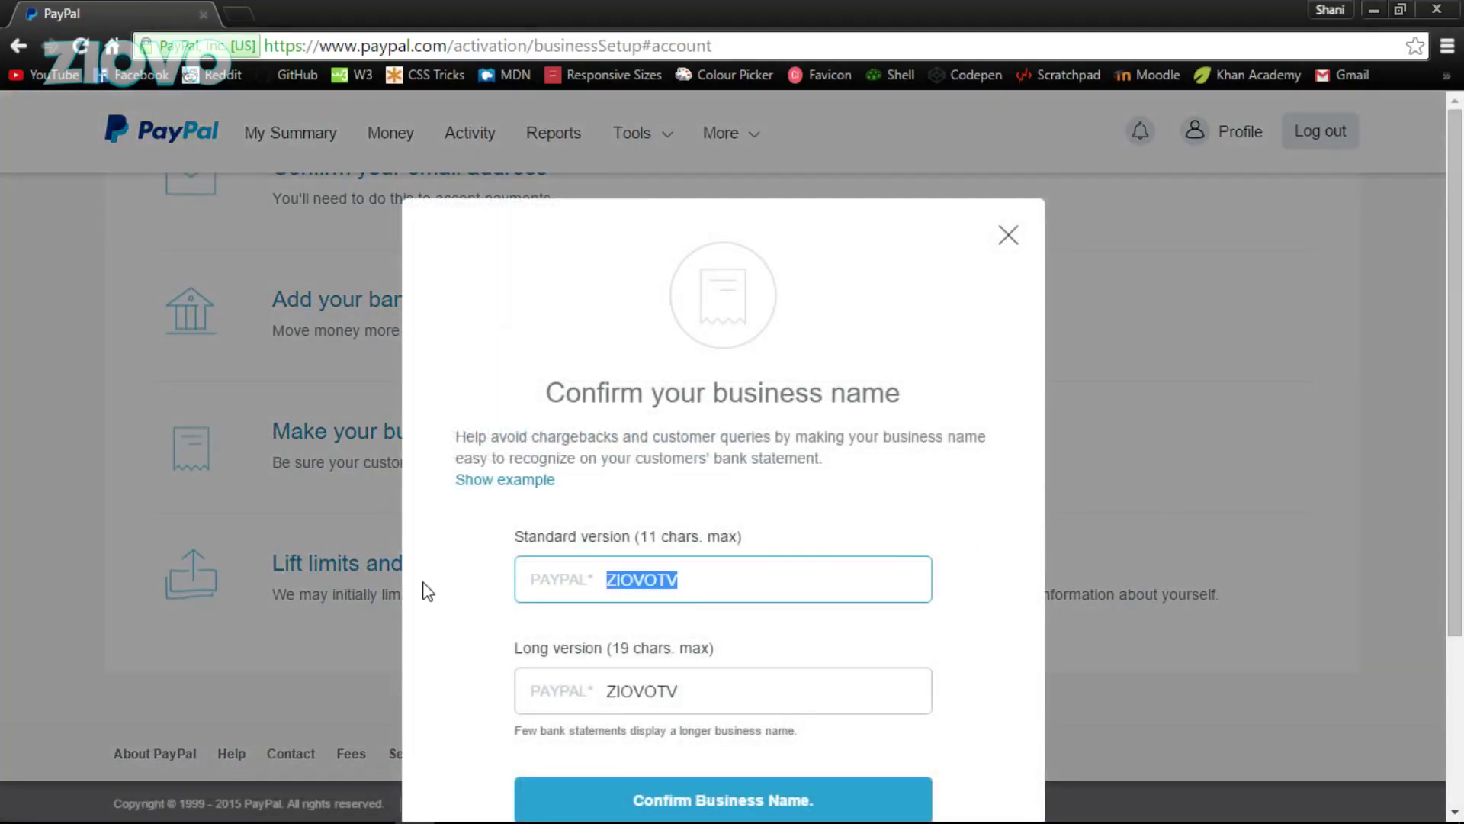
type("ZIOVO TV")
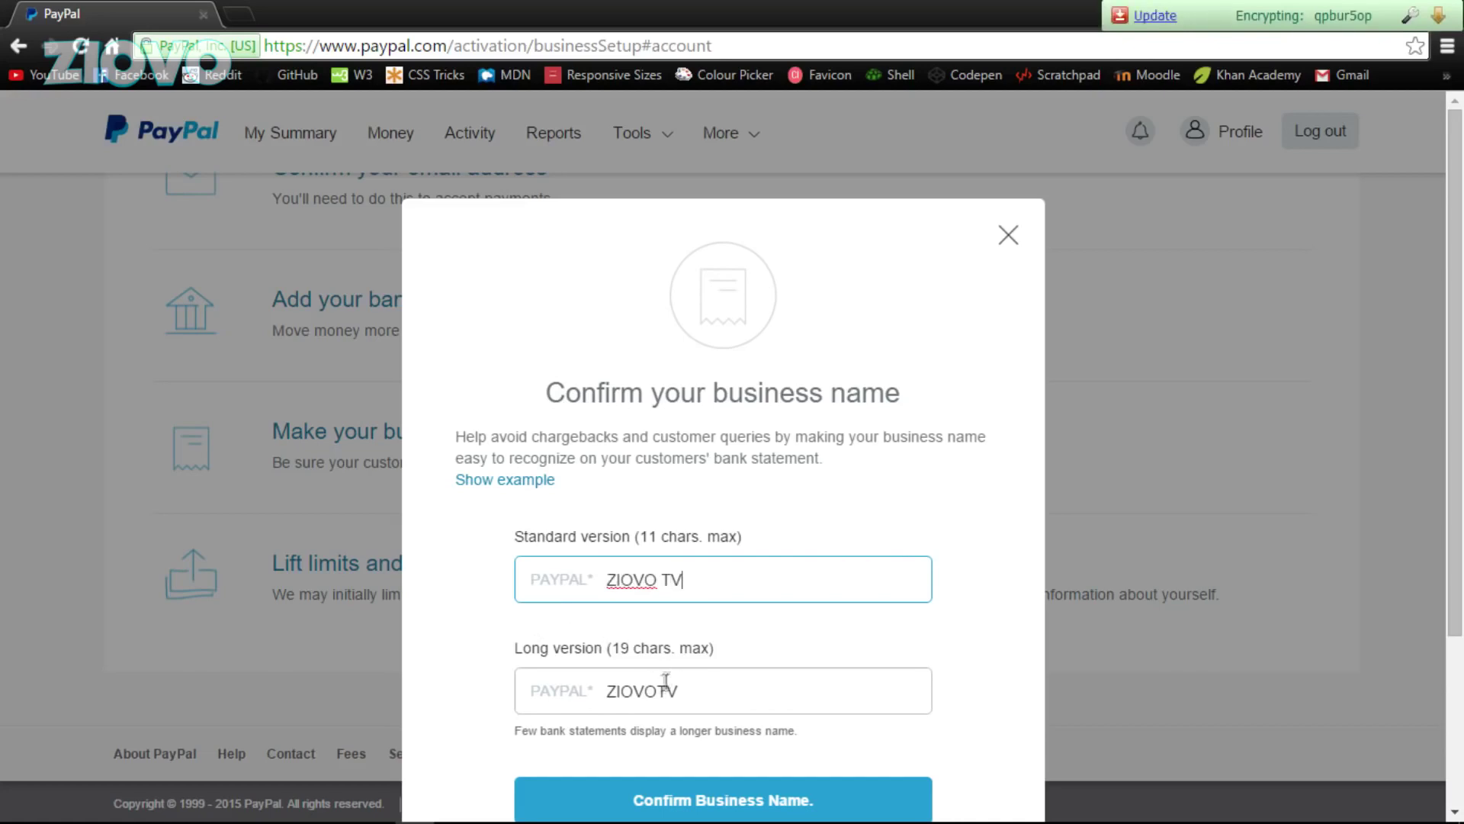
left_click(660, 690)
left_click(710, 793)
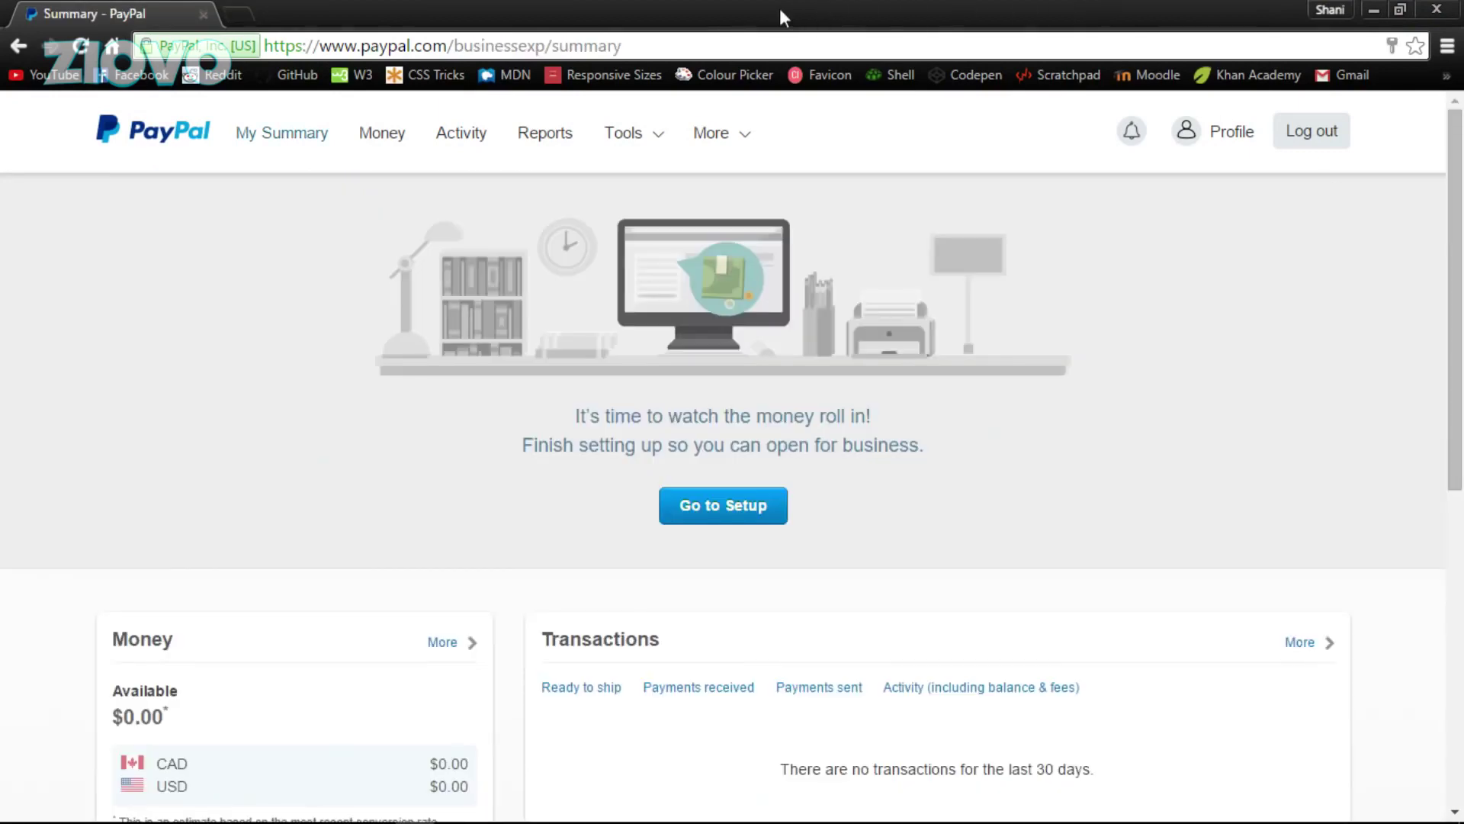
- Go to paypal.me and start creating a new PayPal.Me link
left_click(710, 38)
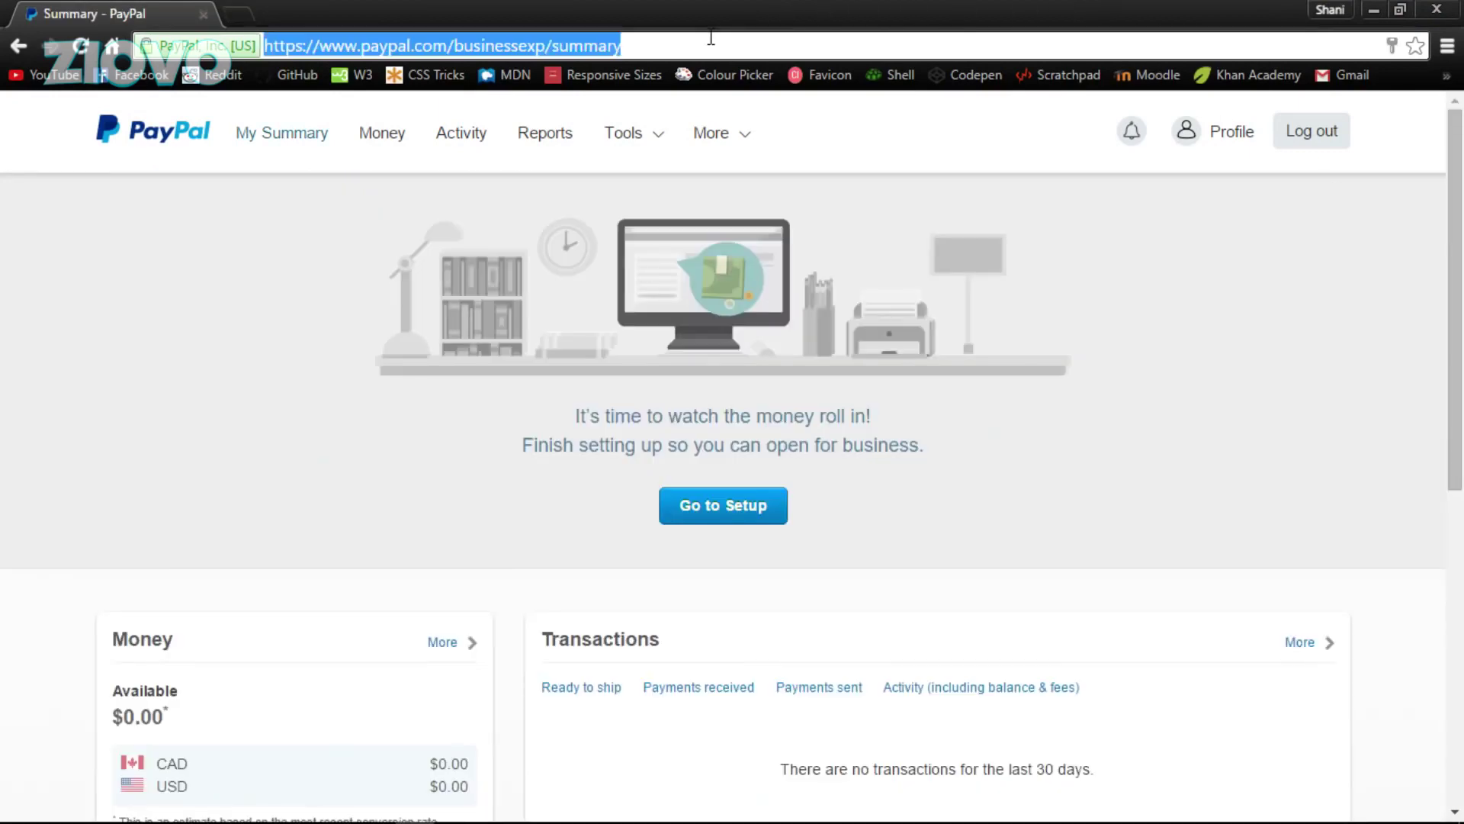
type("paypal.")
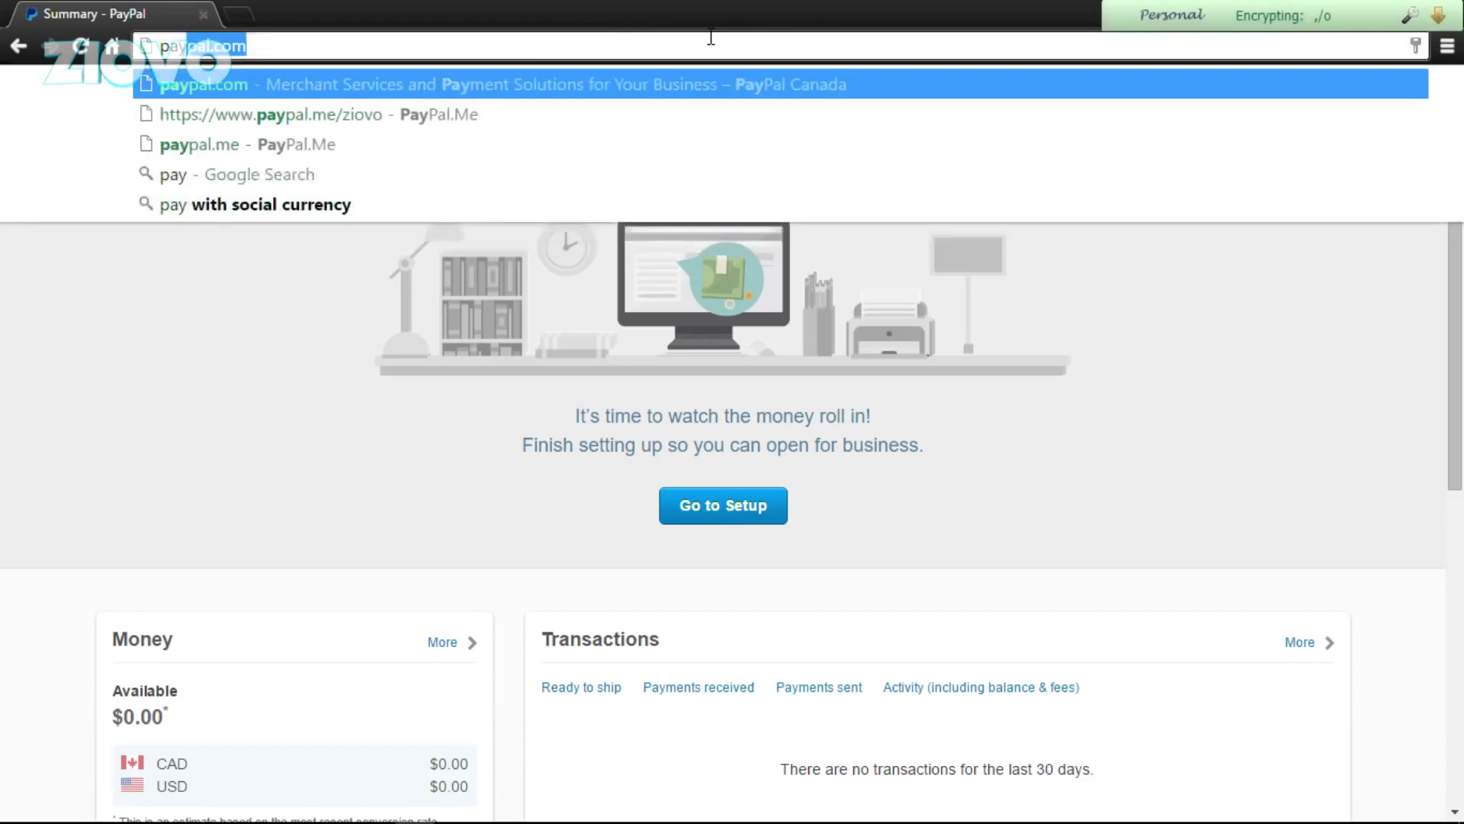
type("me")
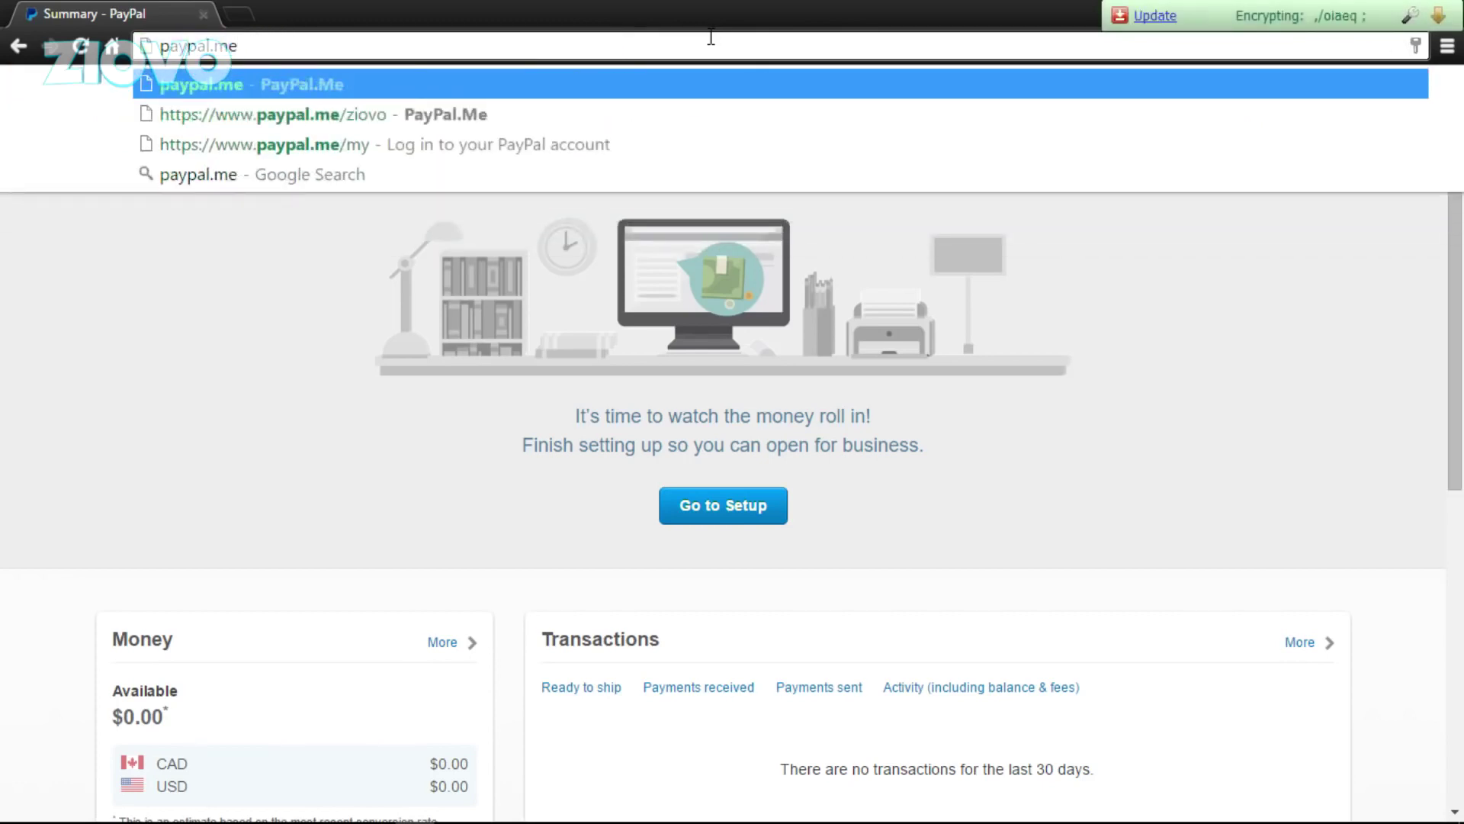
key("Return")
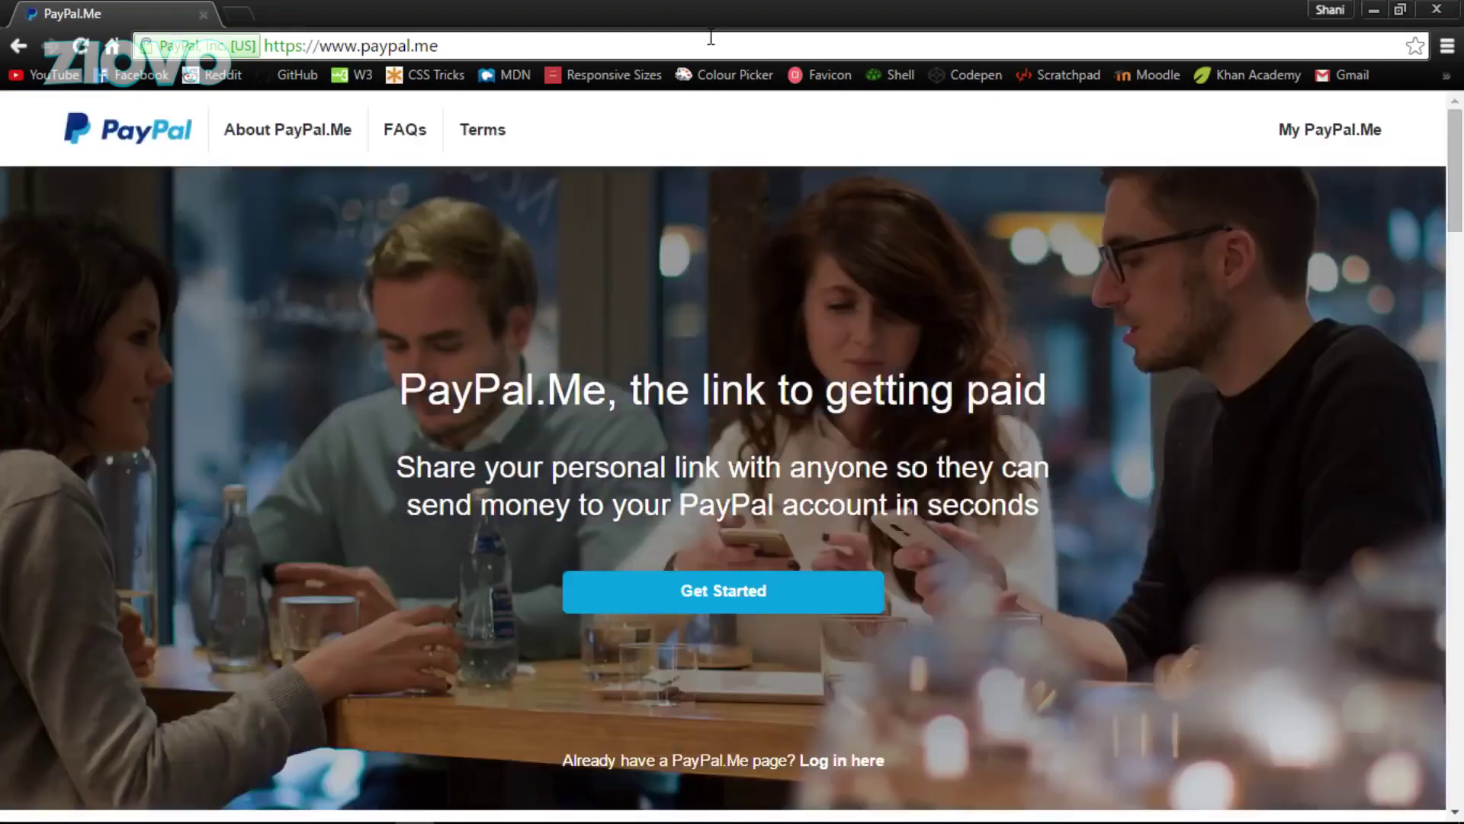
left_click(728, 600)
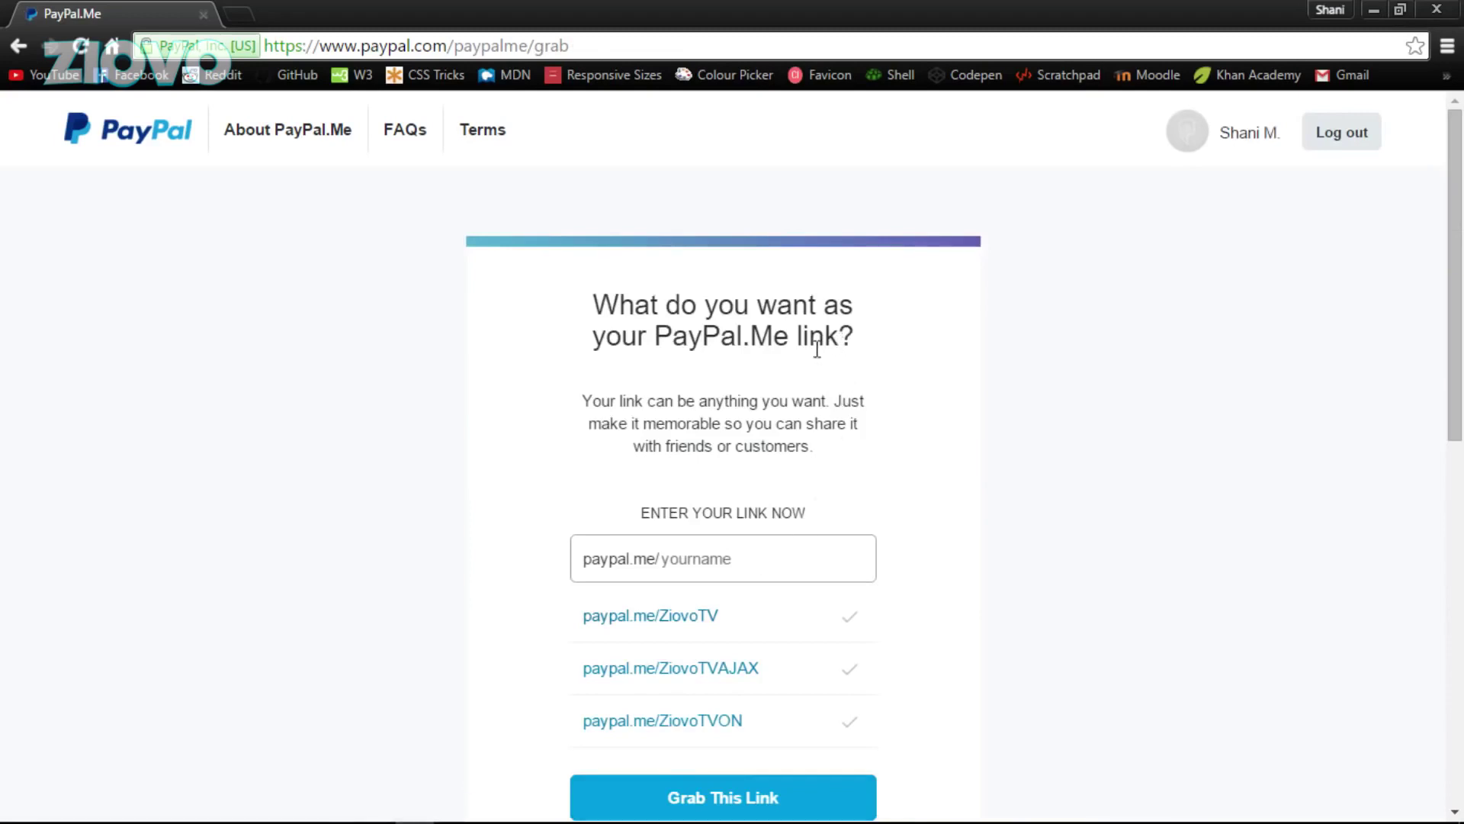
scroll(823, 374, "down", 2)
scroll(828, 396, "up", 2)
scroll(709, 558, "down", 4)
- Pick ZiovoTV as the link and upload ZiovoProfile.png from CartoonyBanner as the logo
left_click(696, 398)
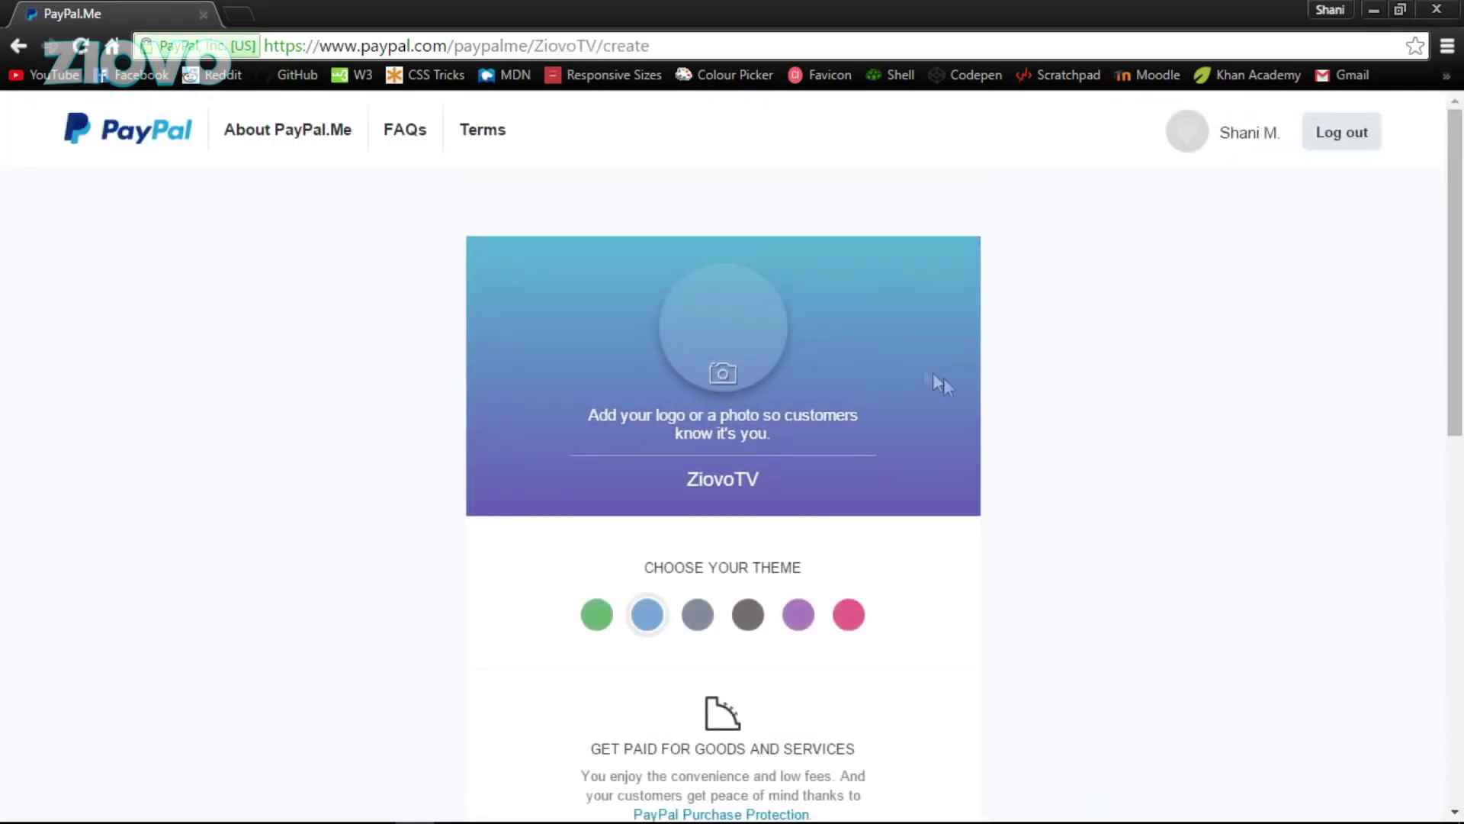
scroll(969, 396, "down", 7)
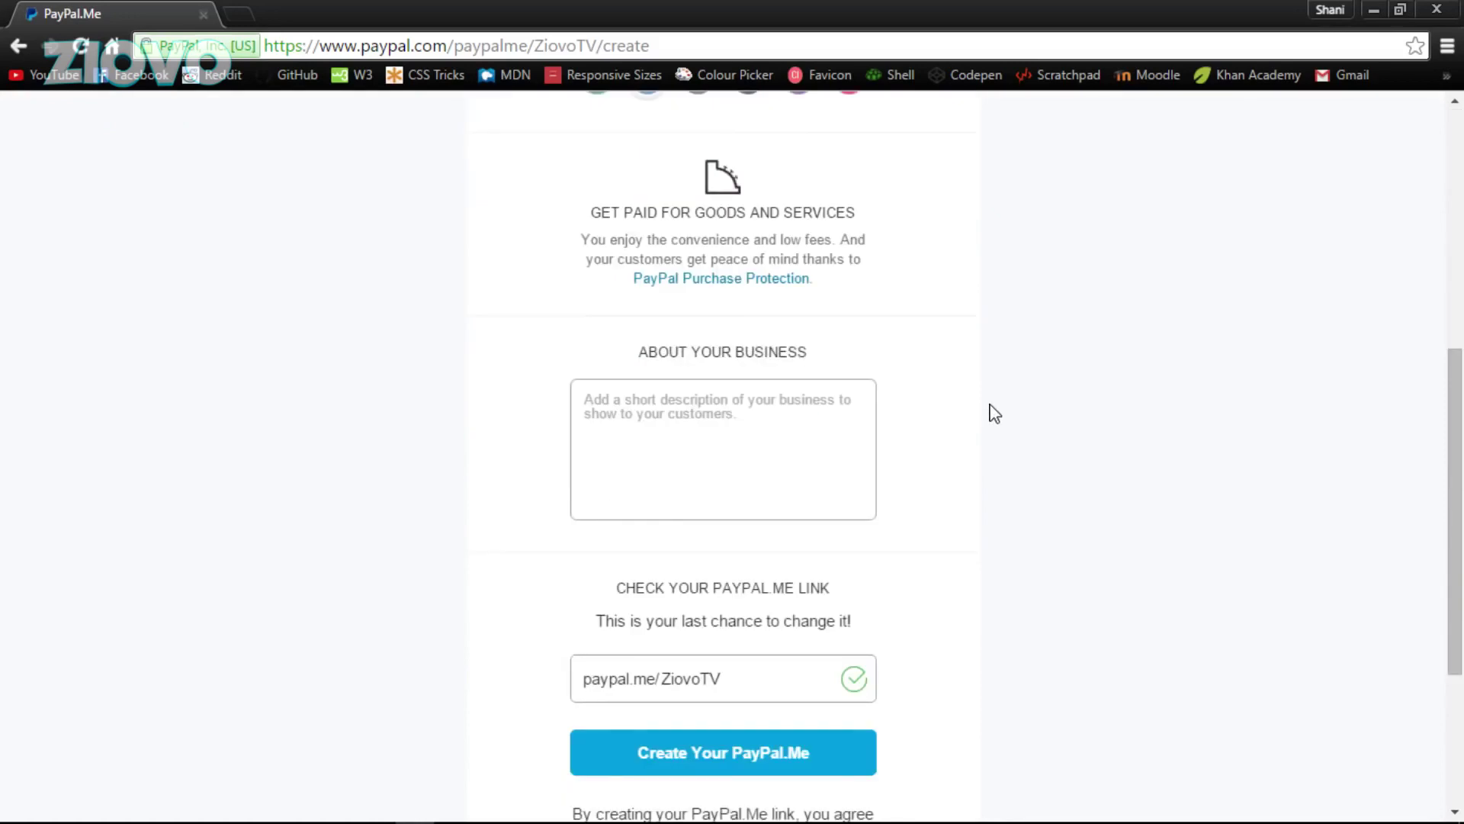
scroll(995, 413, "up", 7)
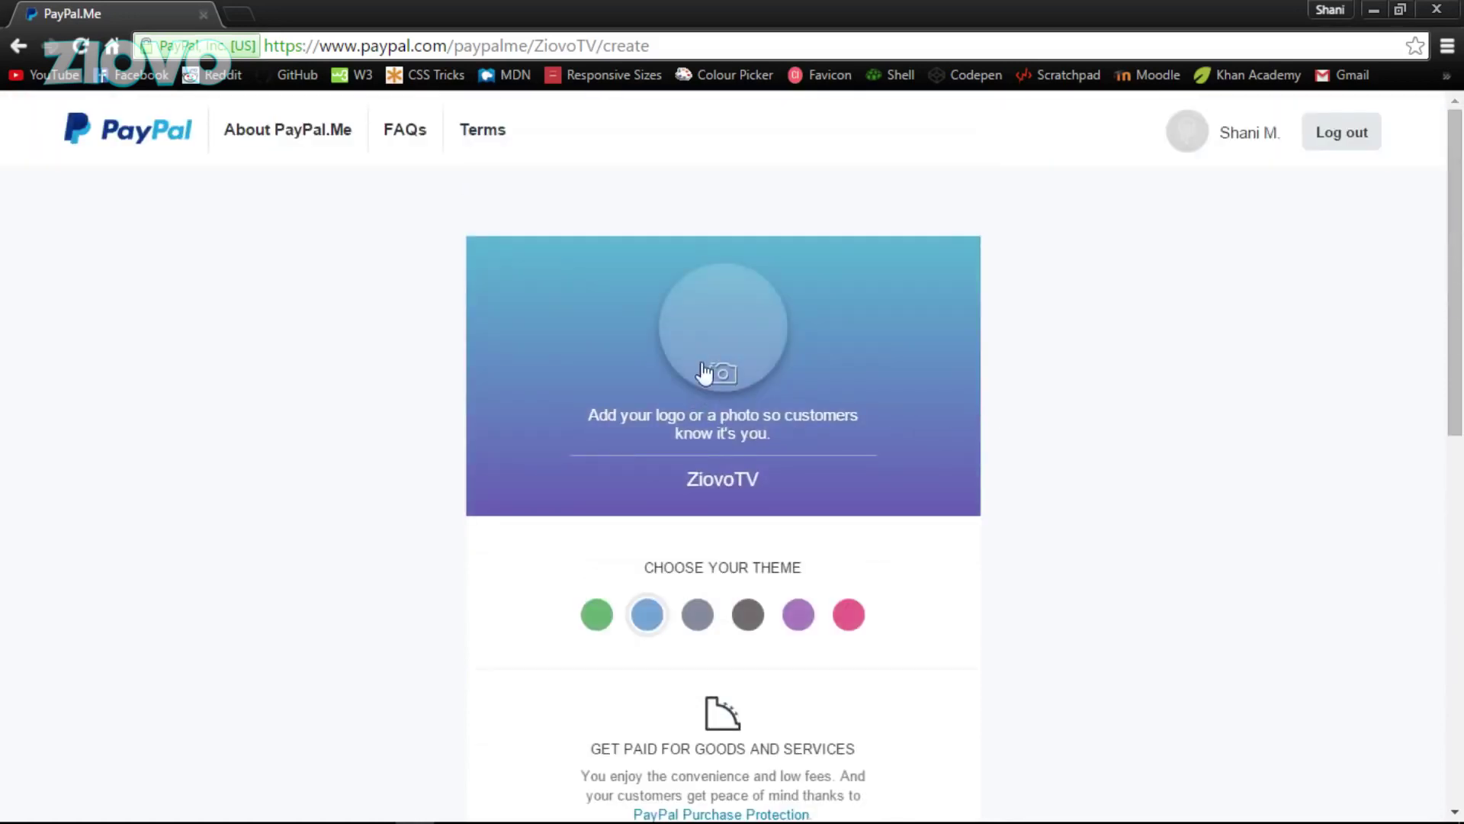
left_click(720, 337)
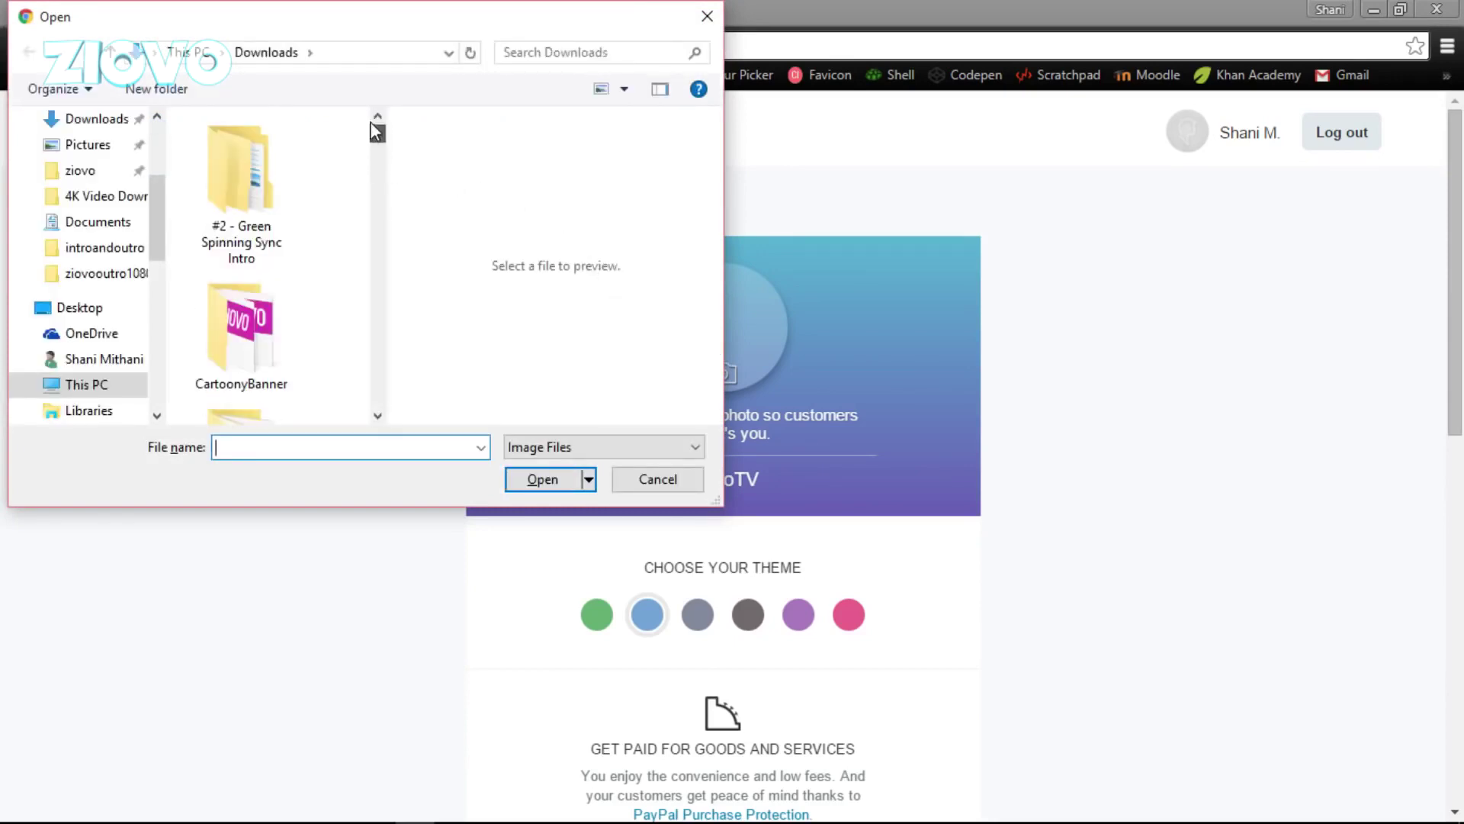
double_click(256, 328)
left_click_drag(373, 180, 374, 368)
double_click(268, 219)
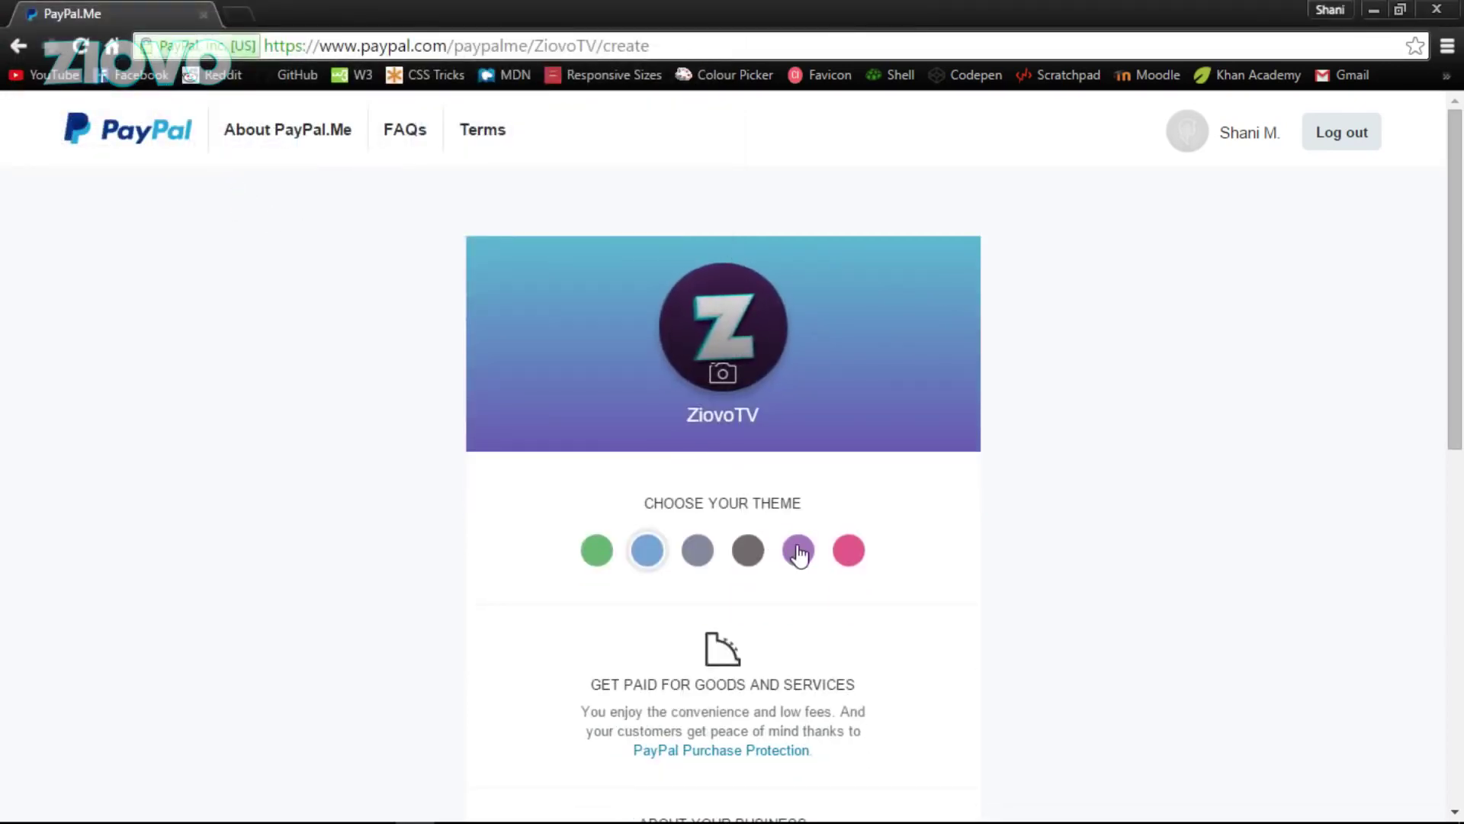
- Apply the purple theme, add the description 'This is my donation page!', and create the page
left_click(799, 551)
scroll(883, 504, "down", 3)
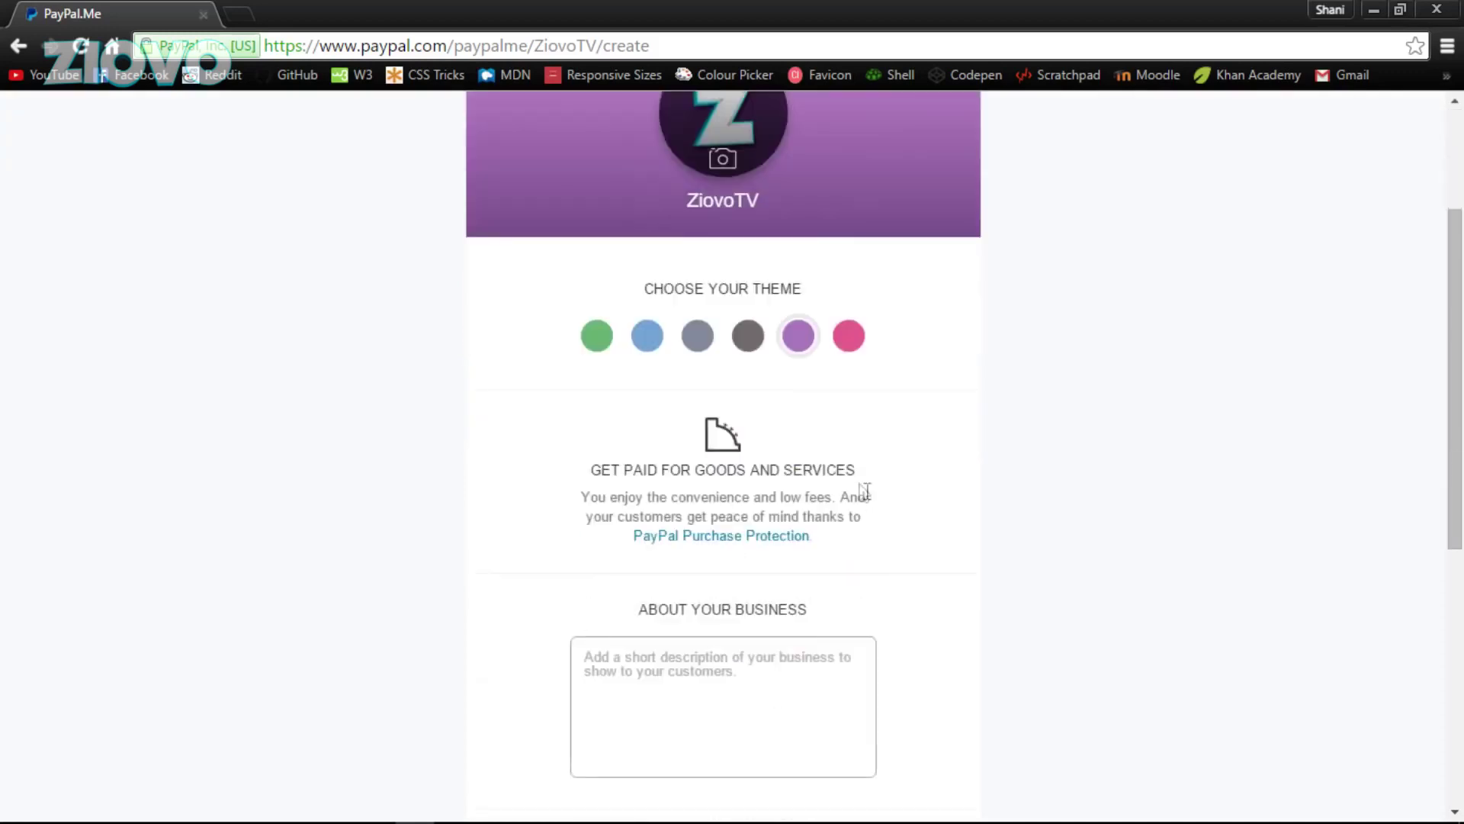
scroll(788, 455, "down", 3)
left_click(743, 474)
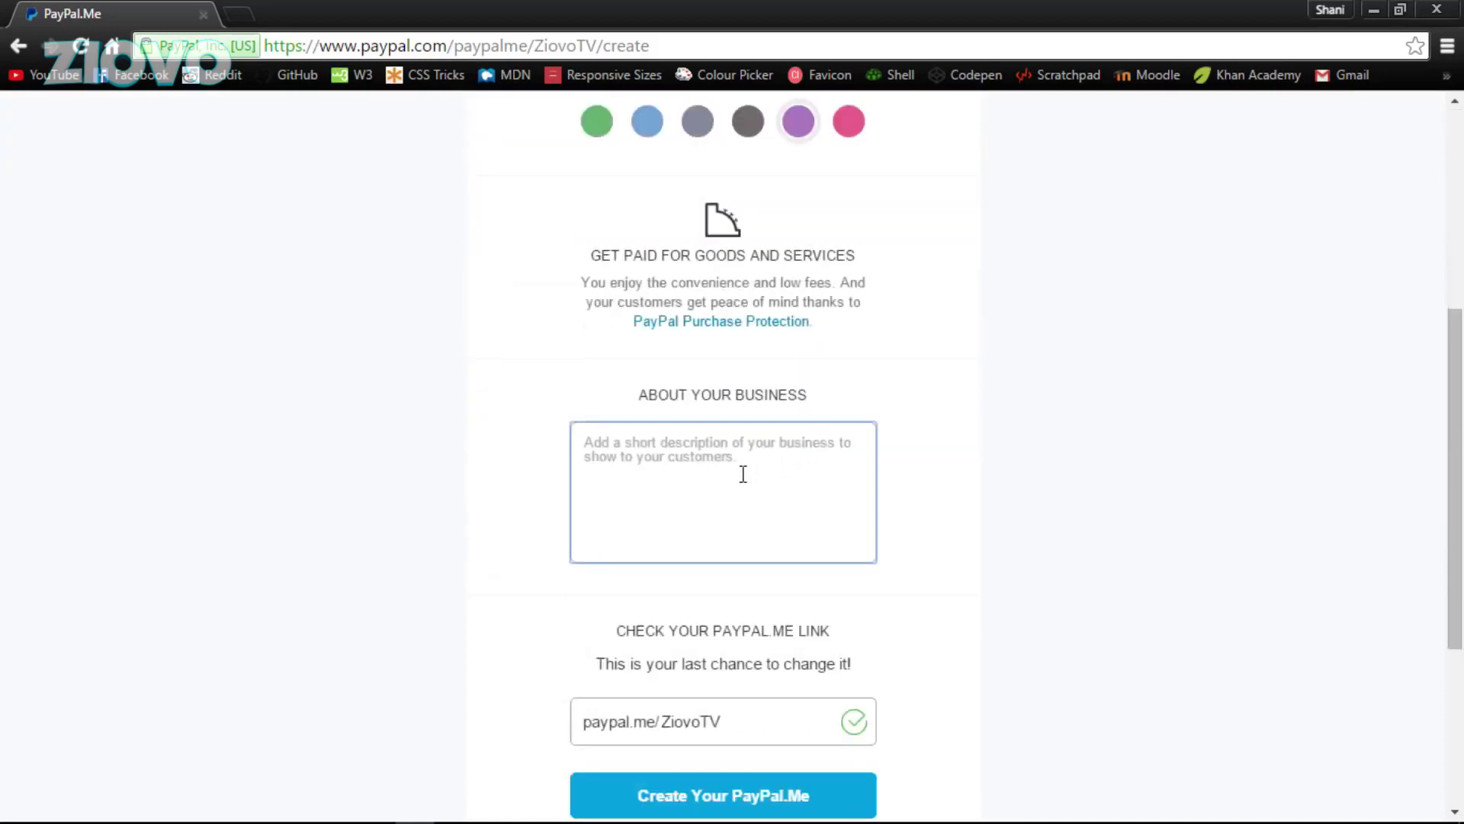
type("This is")
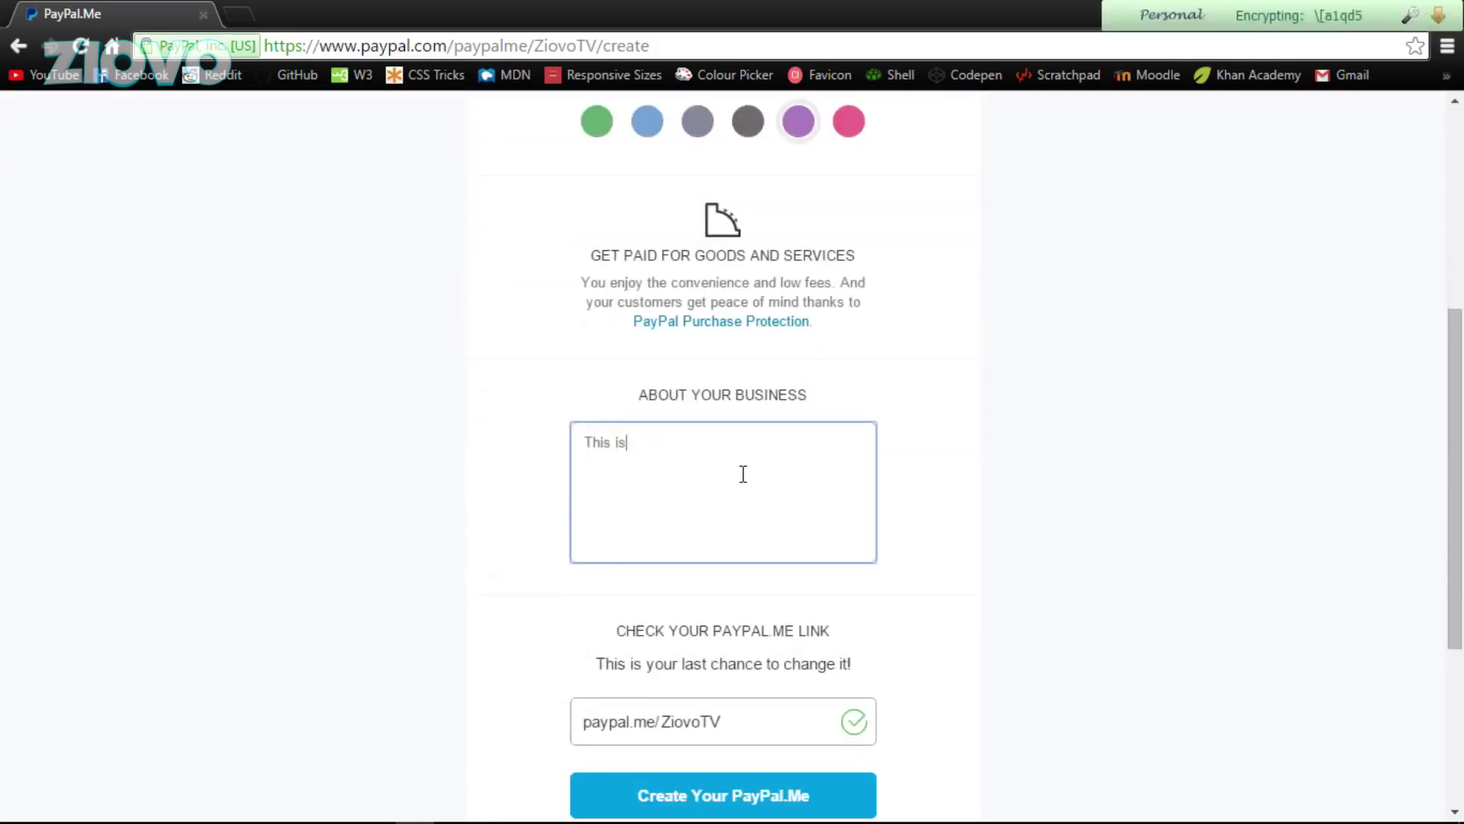
type(" my donation page!")
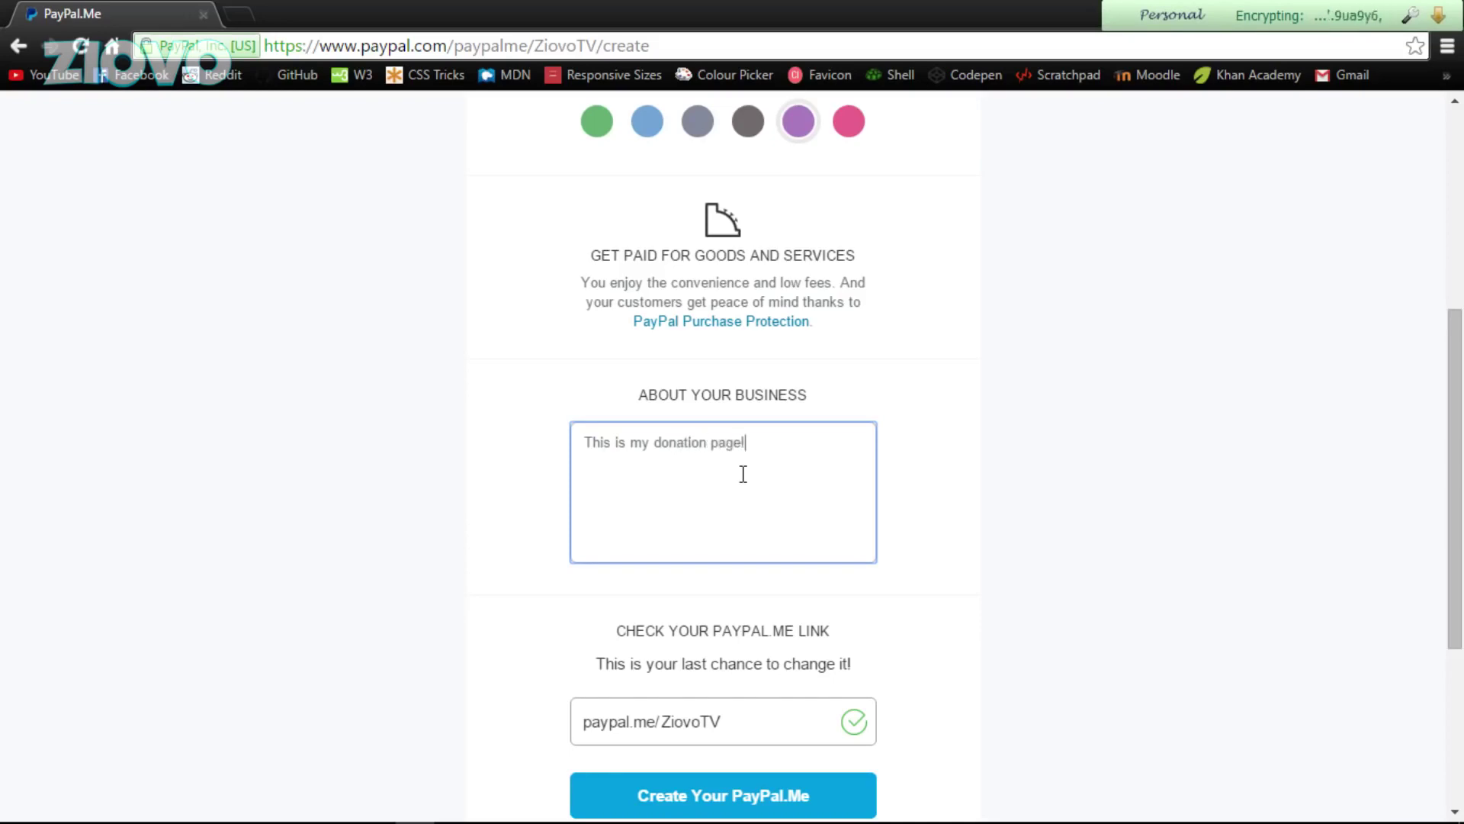
scroll(732, 427, "down", 5)
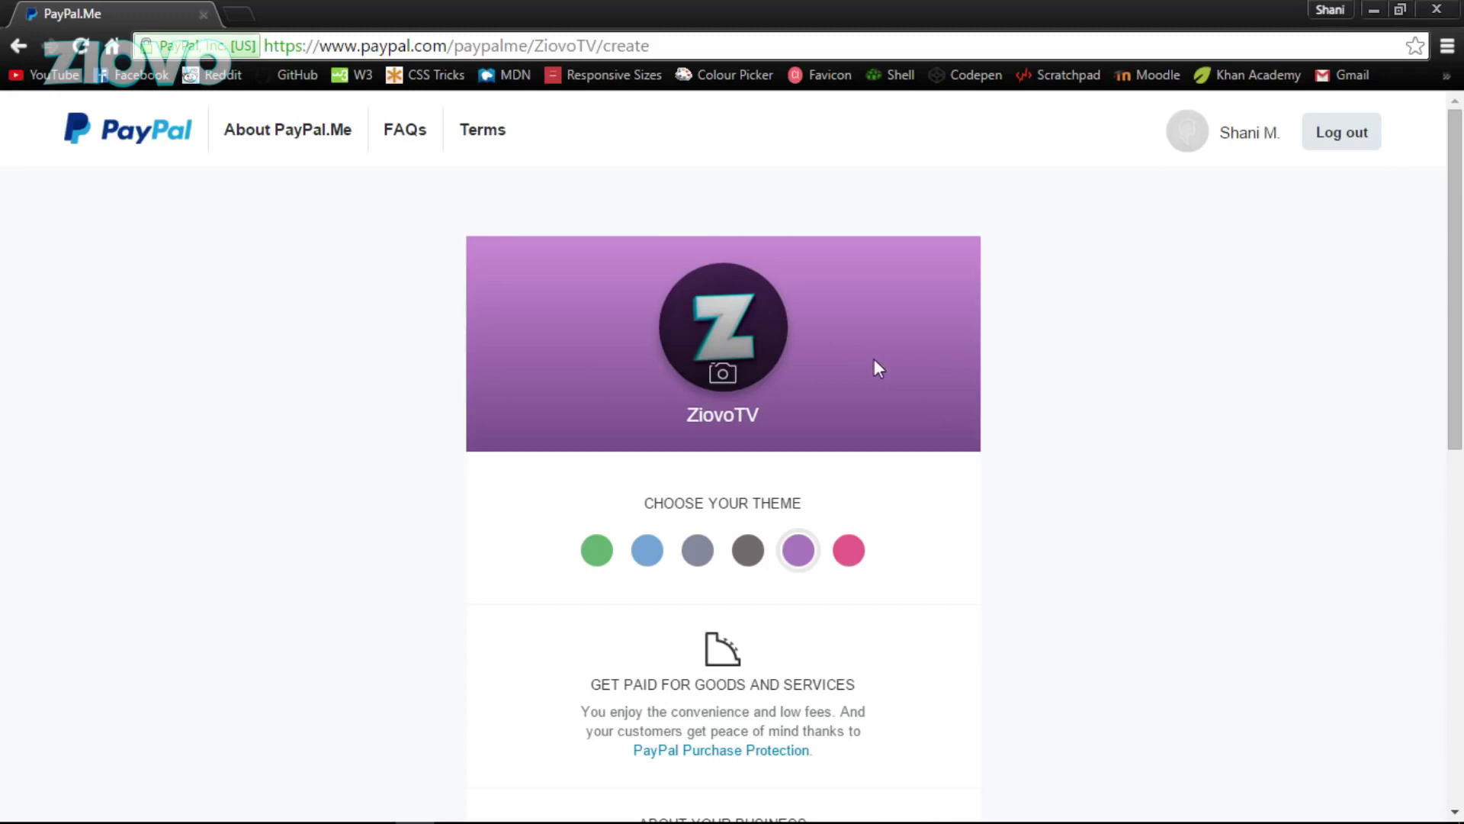
scroll(874, 368, "down", 4)
scroll(694, 588, "down", 4)
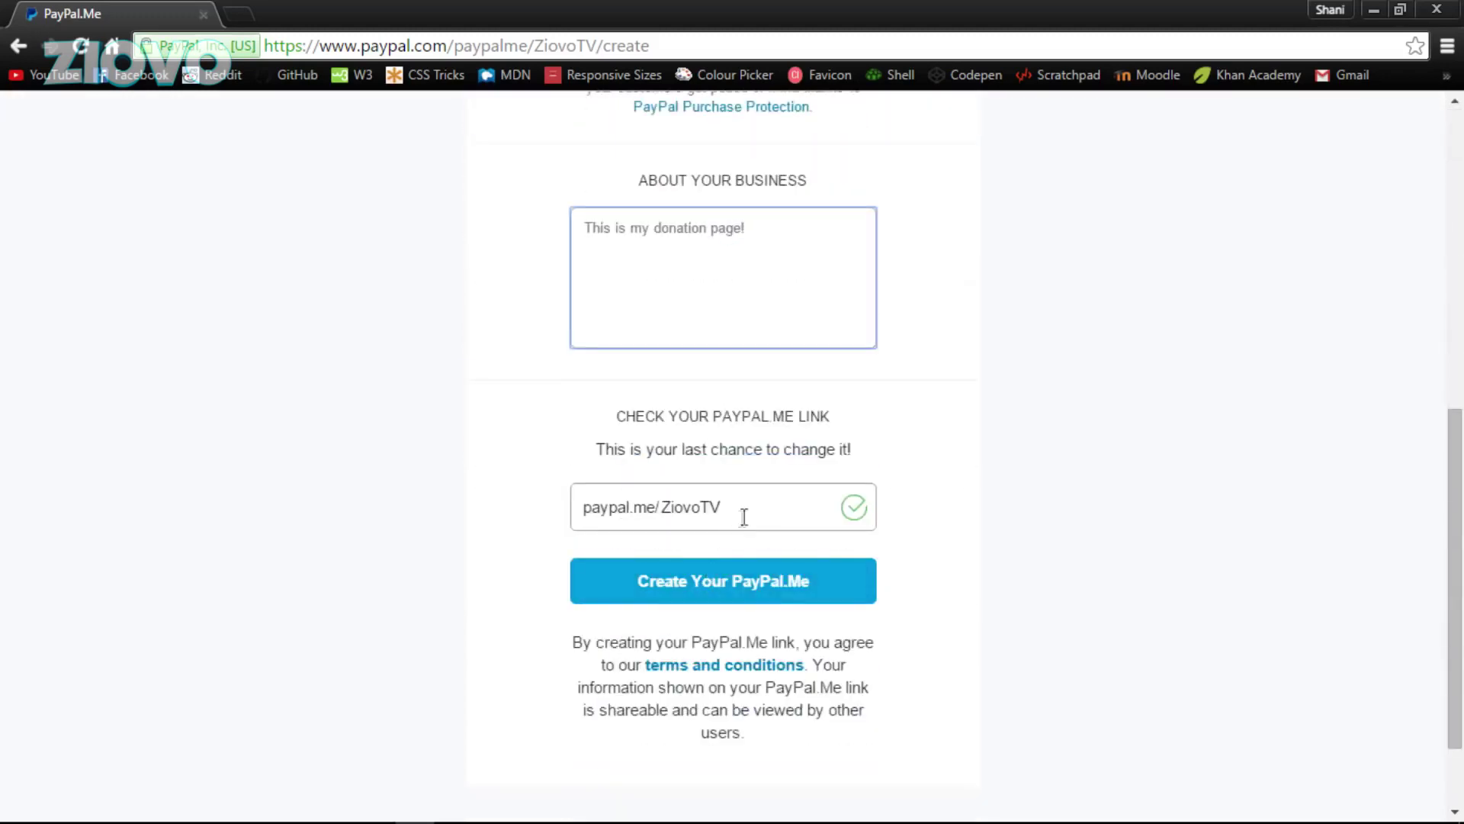
scroll(745, 458, "down", 2)
left_click(755, 484)
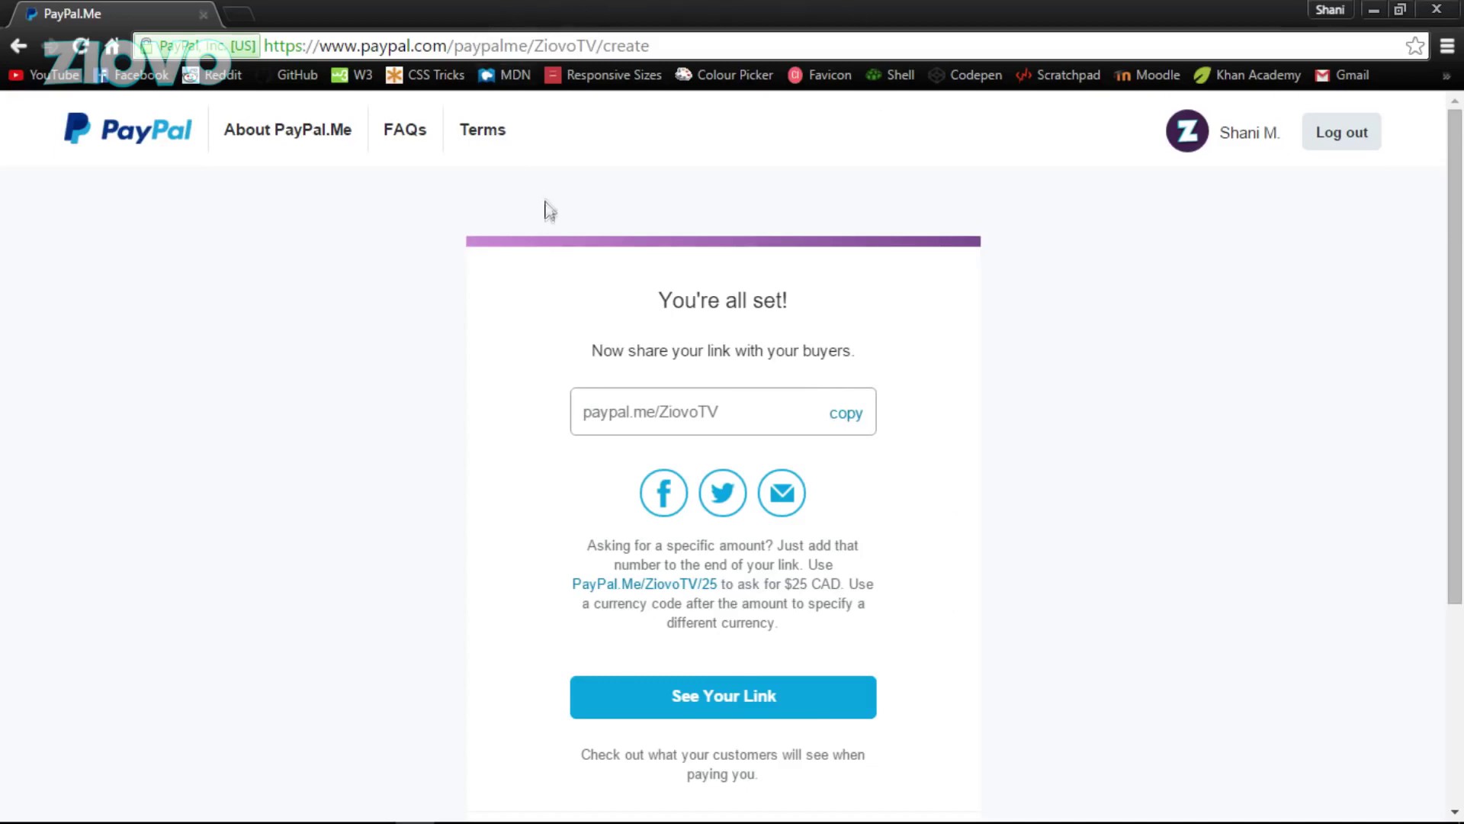
- Preview paypal.me/ziovotv in a new tab, expand About this business, then close the tab
left_click(256, 12)
type("paypal.com")
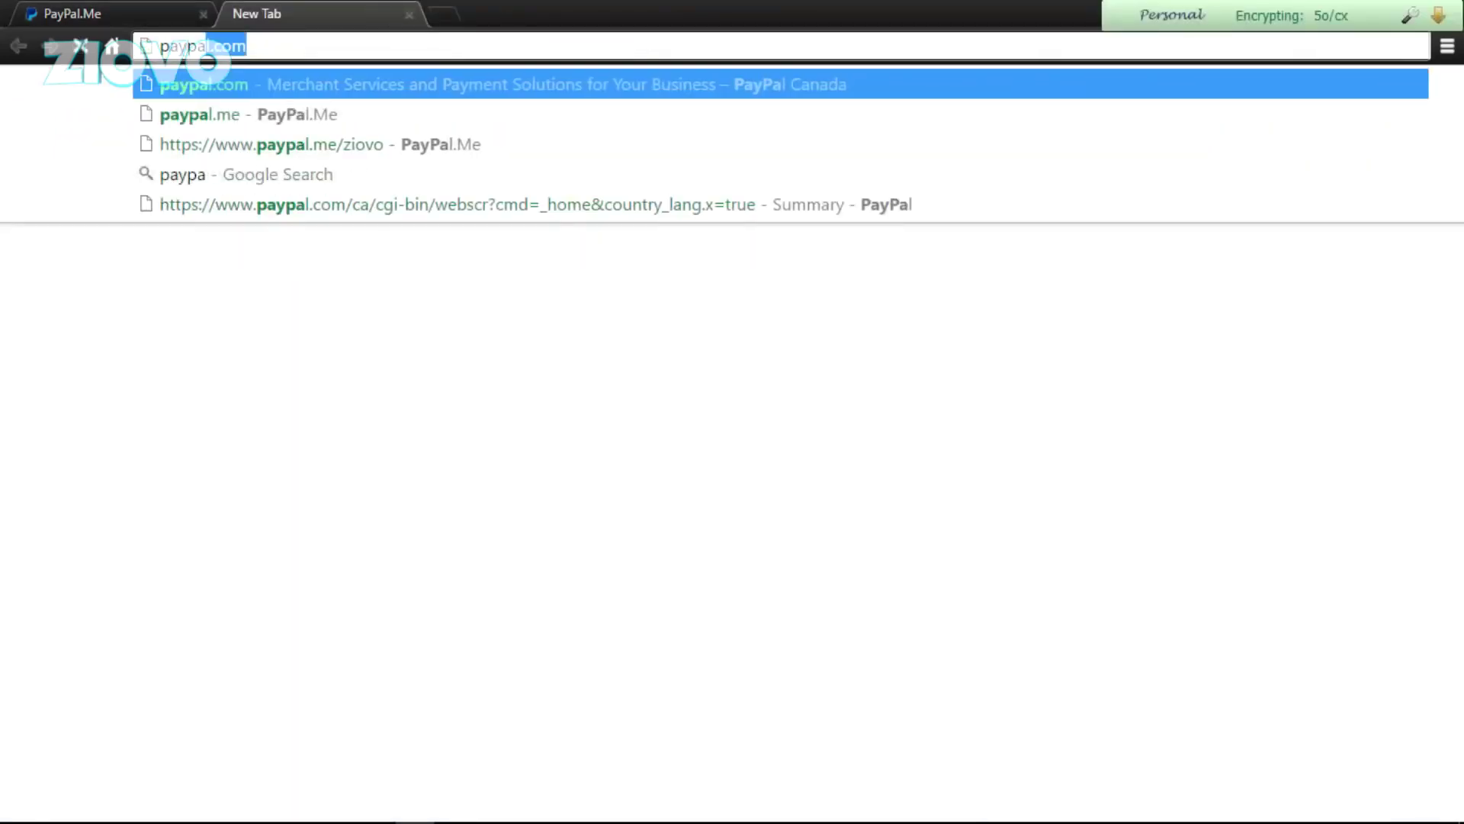
key("Down")
key("Down")
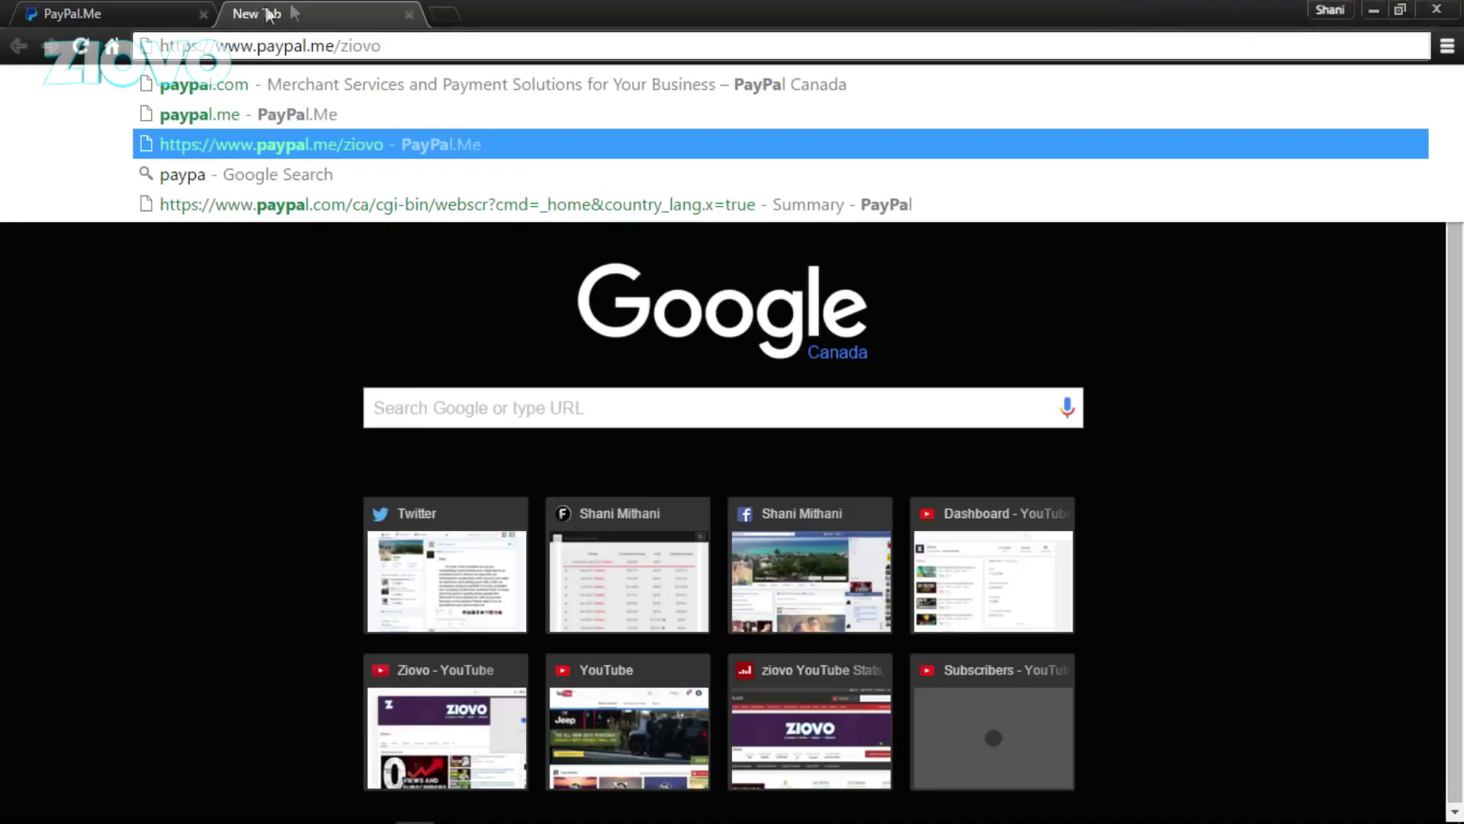
type("tv")
key("Return")
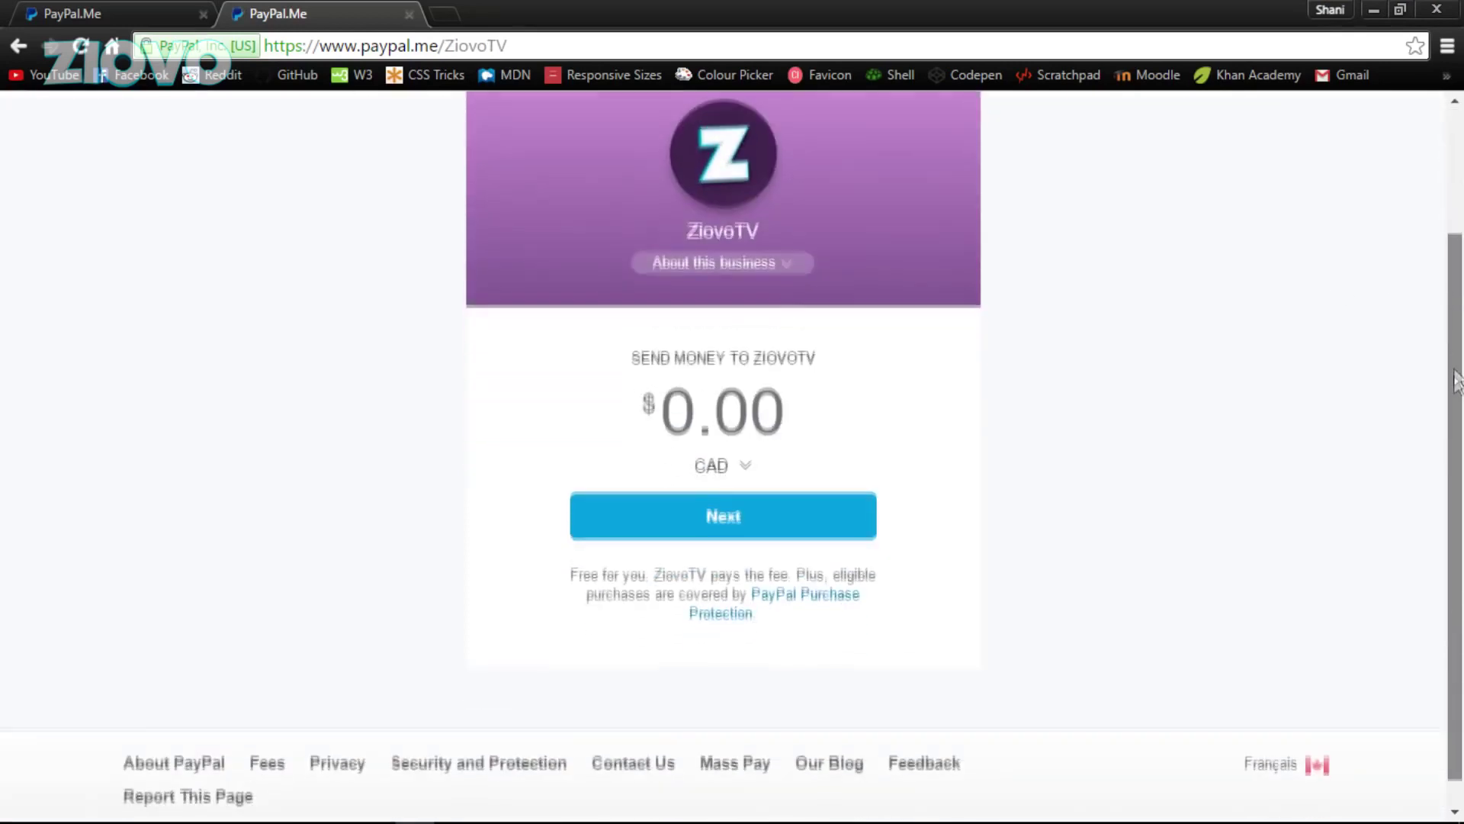
scroll(782, 374, "up", 1)
left_click(781, 337)
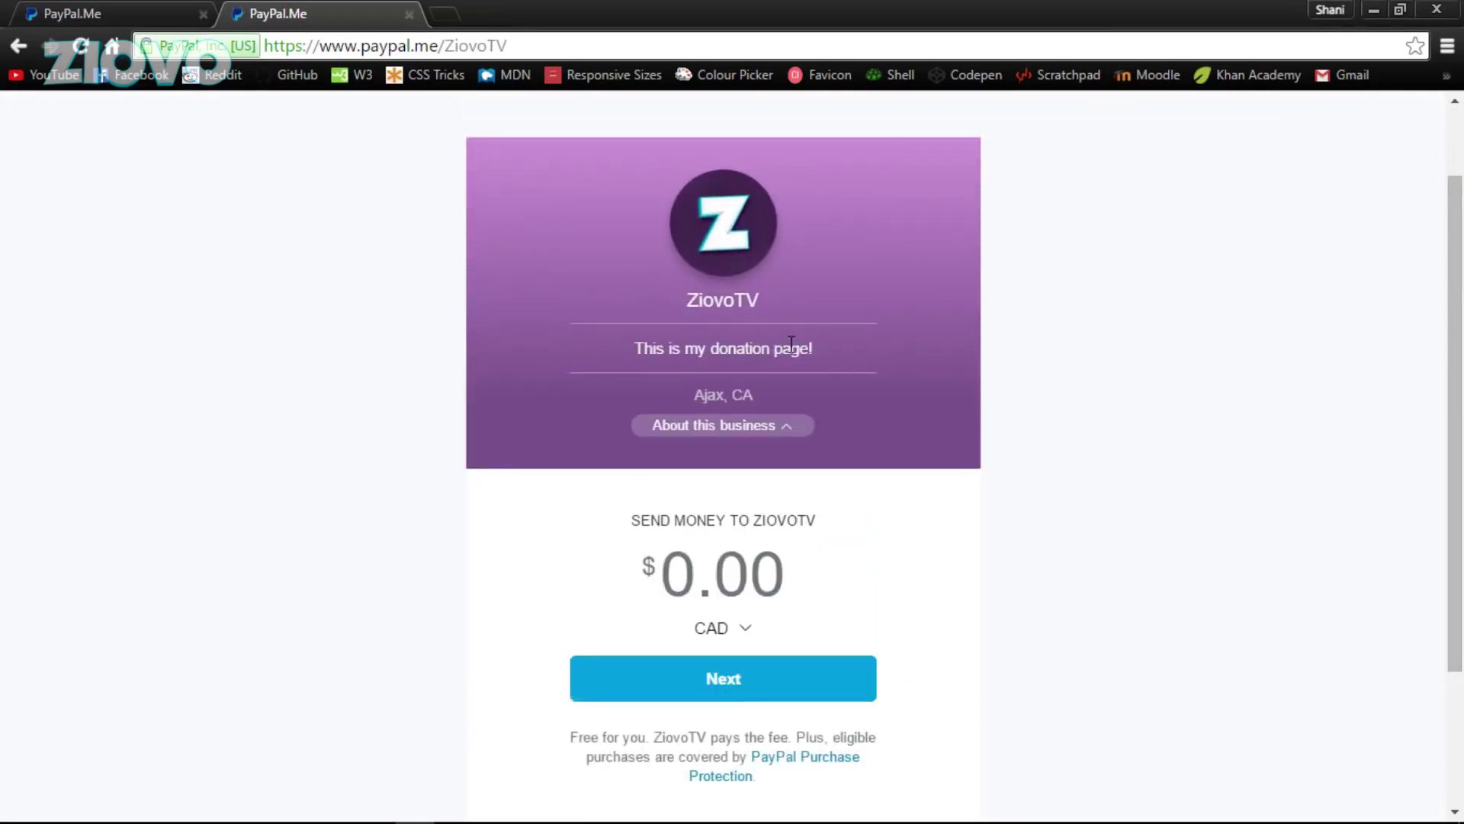
left_click(103, 11)
key("ctrl+w")
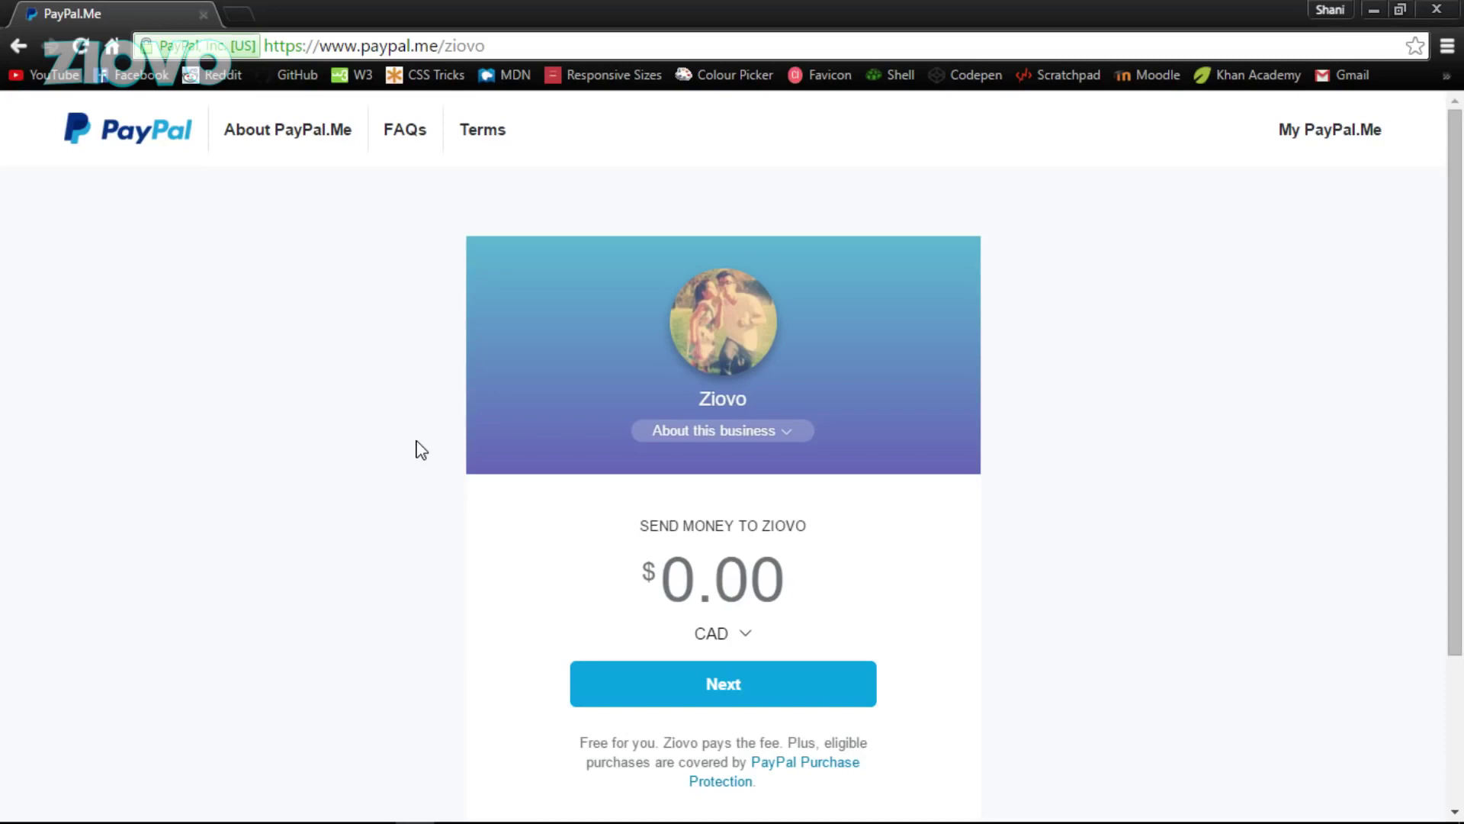